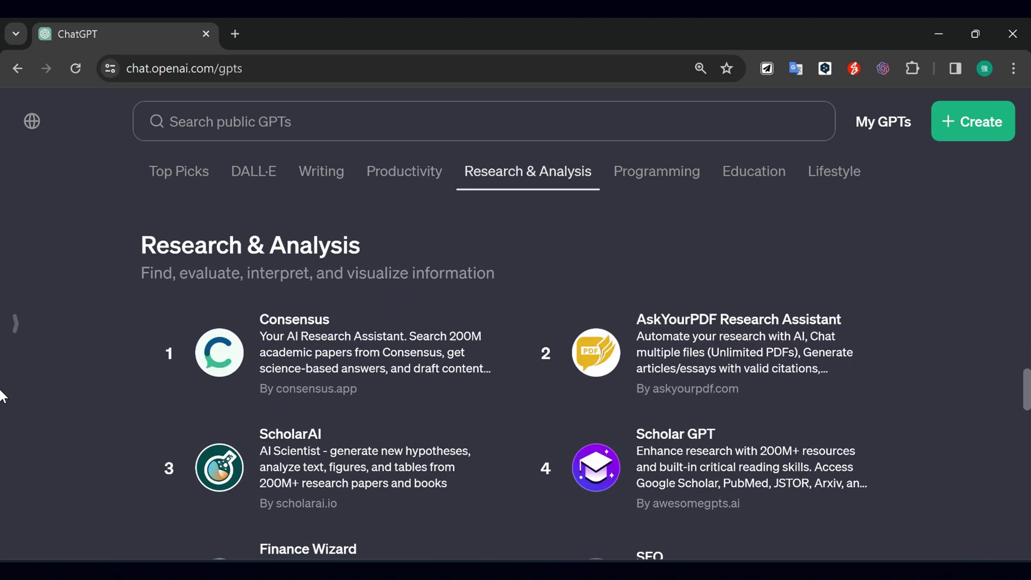
Step: Browse the GPT store's category listings and the recently used GPTs offered by the public search
{"action": "scroll", "coordinate": [2, 472], "scroll_direction": "down", "scroll_amount": 10}
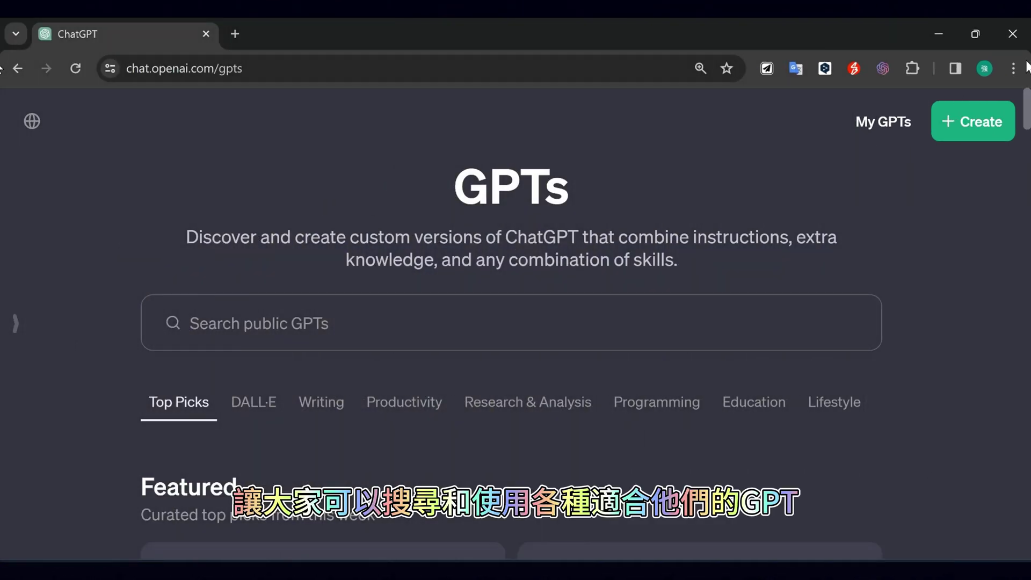
{"action": "left_click", "coordinate": [317, 338]}
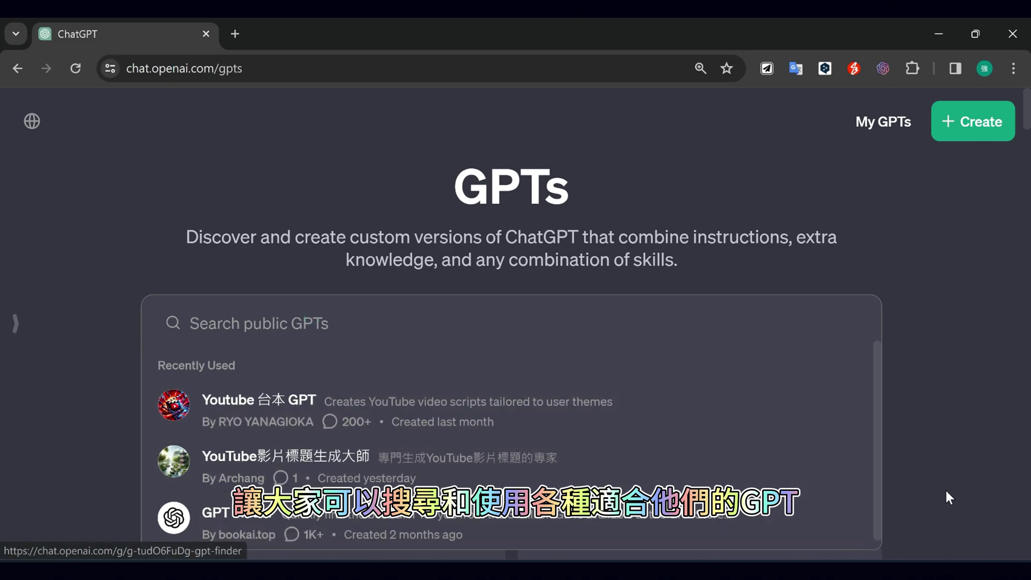
{"action": "left_click", "coordinate": [975, 458]}
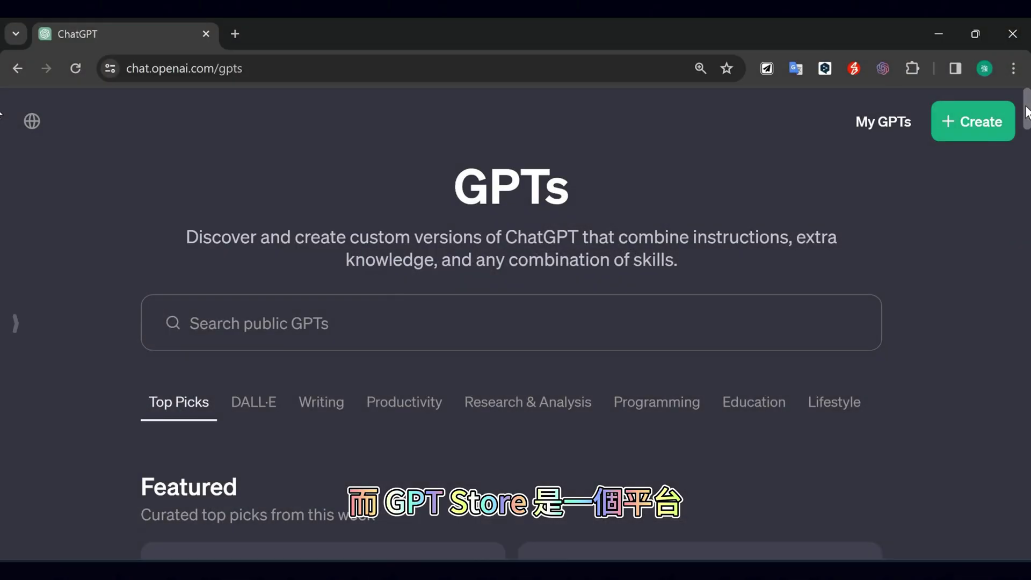
{"action": "scroll", "coordinate": [1026, 126], "scroll_direction": "down", "scroll_amount": 2}
{"action": "scroll", "coordinate": [1026, 126], "scroll_direction": "down", "scroll_amount": 1}
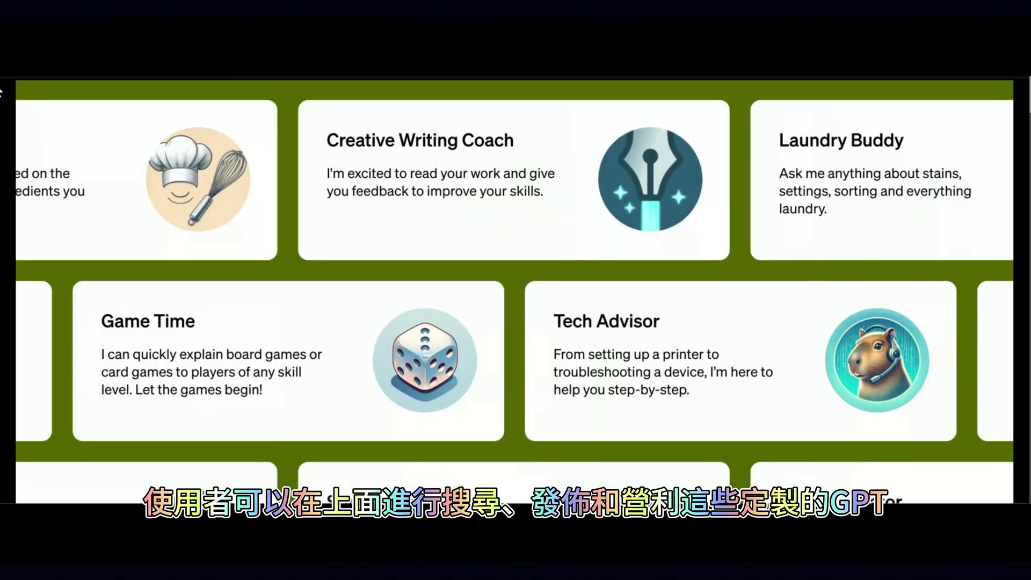
{"action": "scroll", "coordinate": [2, 96], "scroll_direction": "down", "scroll_amount": 1}
{"action": "scroll", "coordinate": [2, 97], "scroll_direction": "down", "scroll_amount": 2}
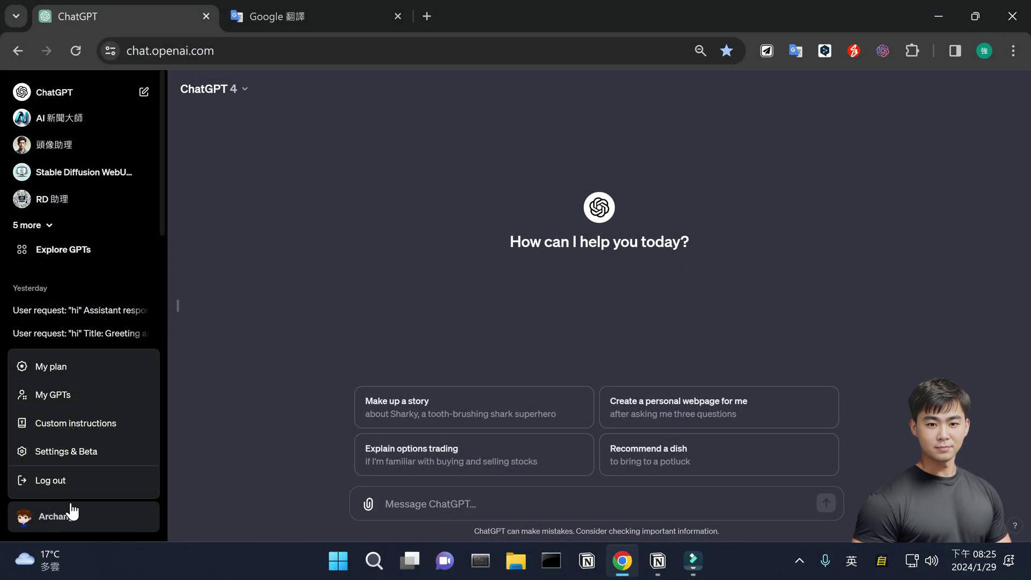
Step: Close the account options and check which model versions are offered for the chat
{"action": "left_click", "coordinate": [138, 370]}
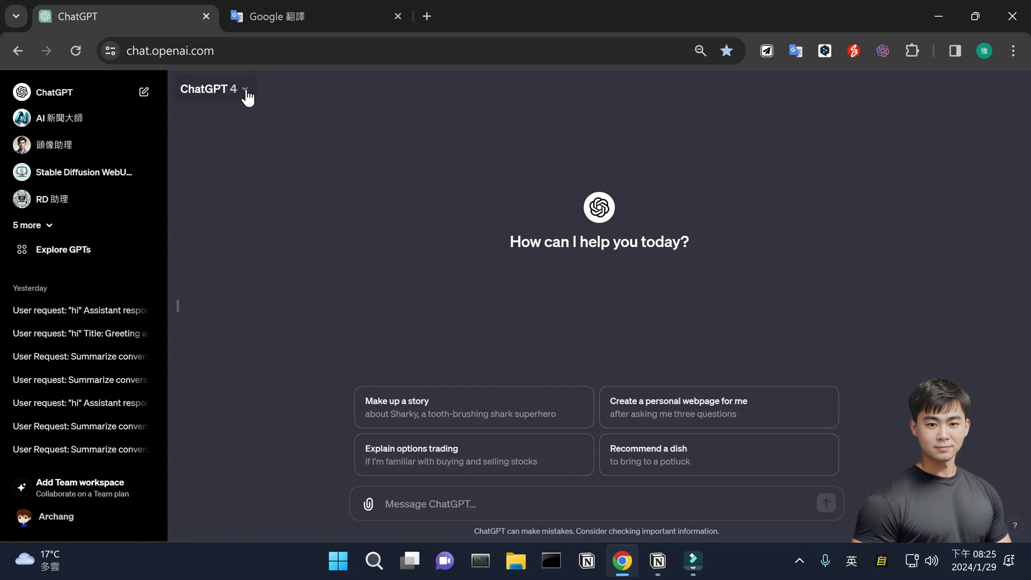
{"action": "left_click", "coordinate": [246, 90]}
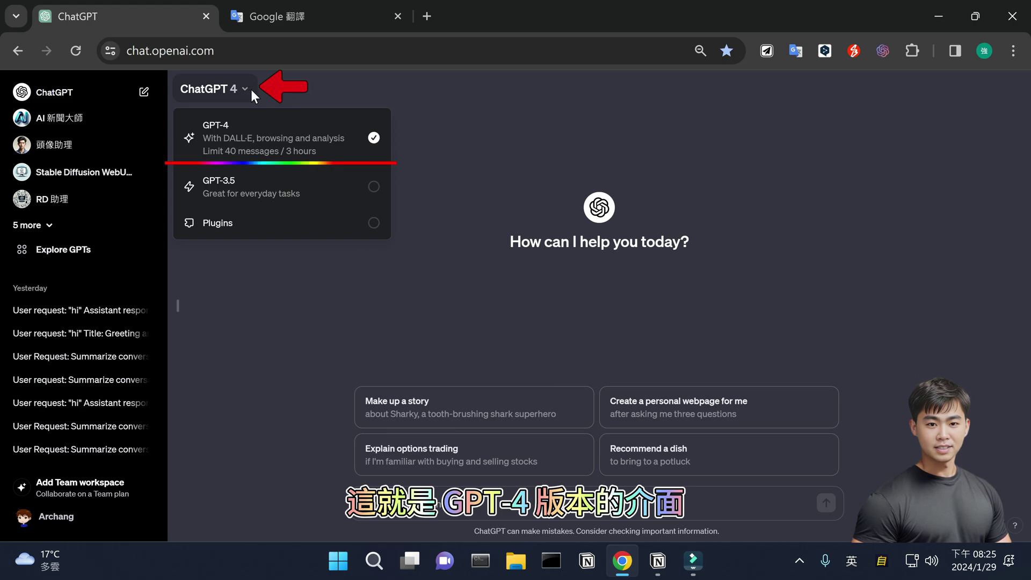
{"action": "left_click", "coordinate": [480, 102]}
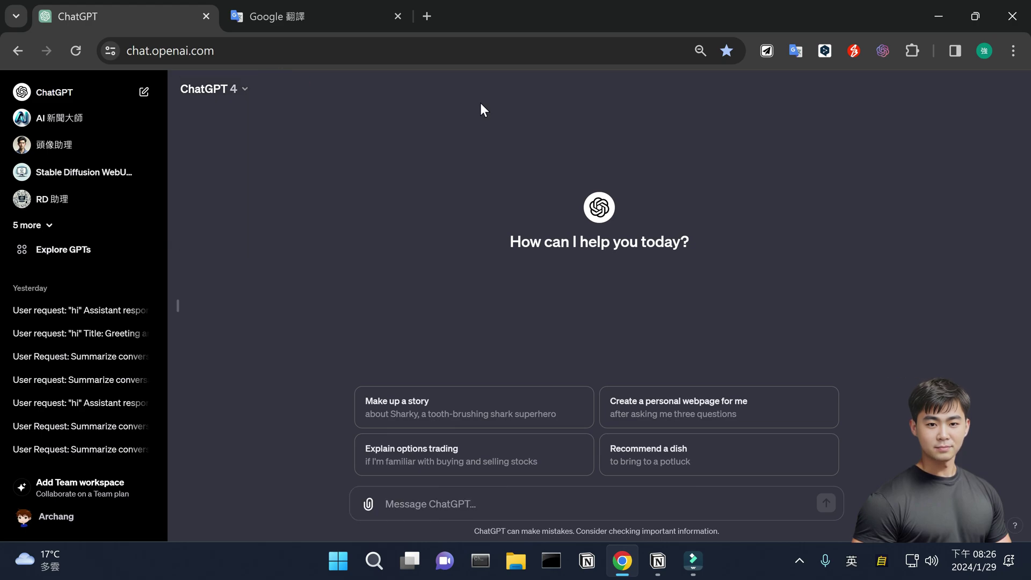
Step: Start a new GPT from Explore GPTs and ask the GPT Builder for a professional YouTube video title generator that outputs and answers in Traditional Chinese
{"action": "left_click", "coordinate": [155, 259]}
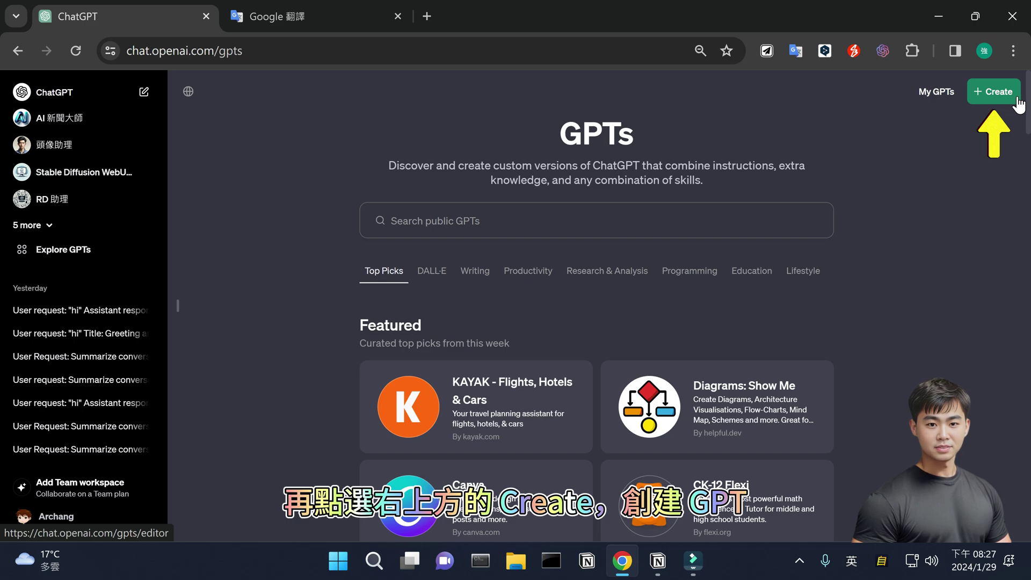
{"action": "left_click", "coordinate": [1019, 106]}
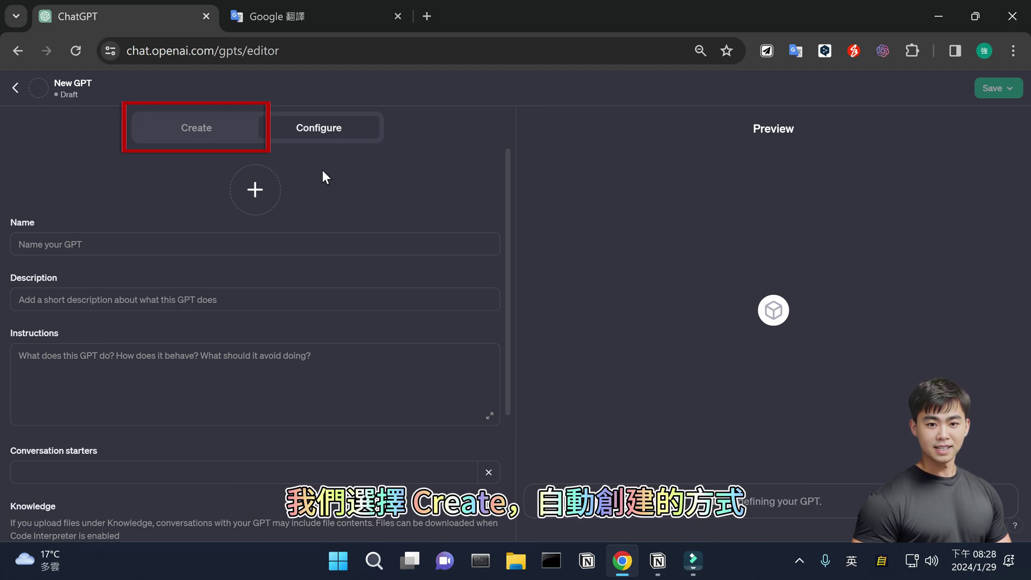
{"action": "left_click", "coordinate": [224, 131]}
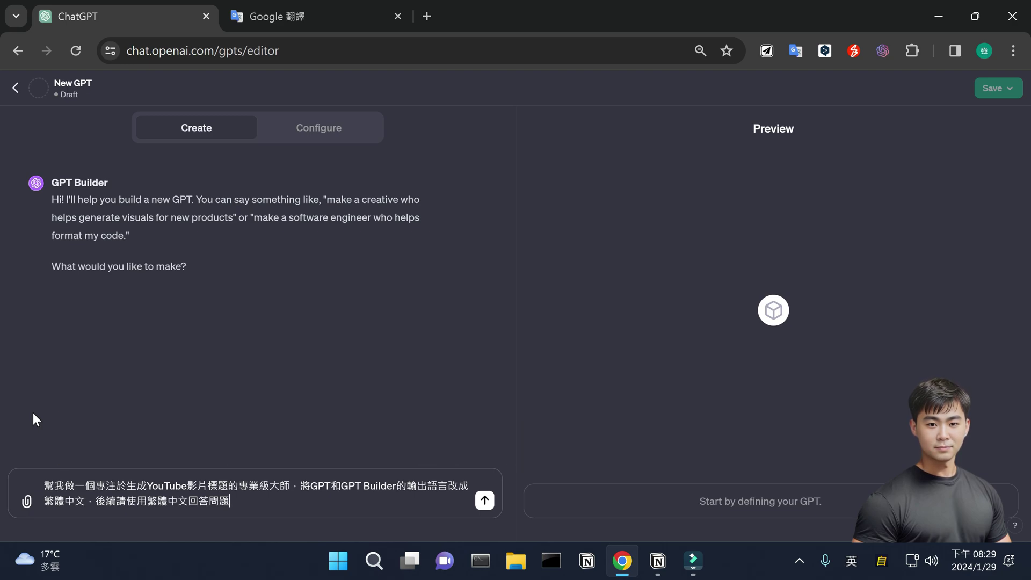
{"action": "left_click", "coordinate": [486, 502]}
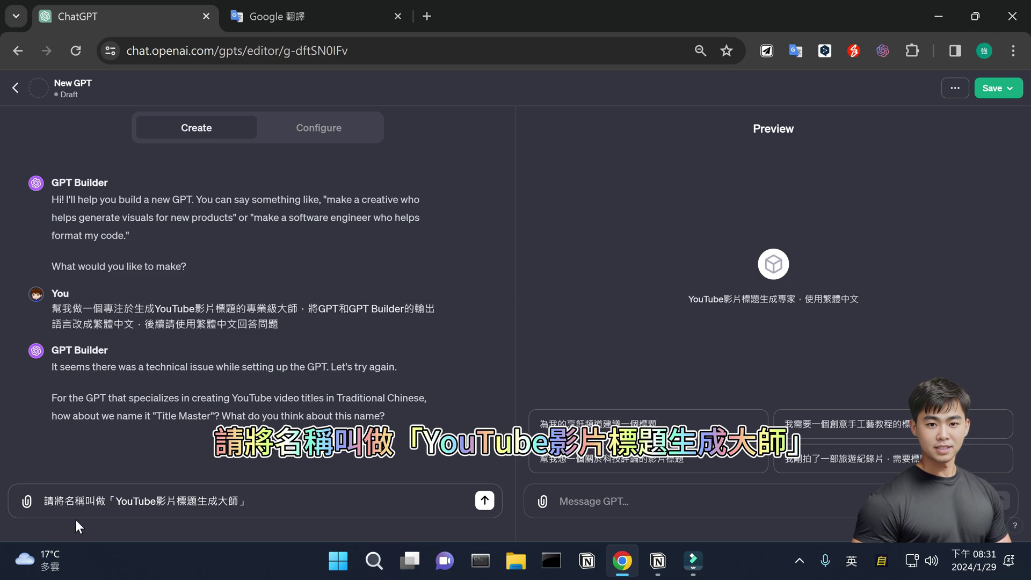
Step: Ask the GPT Builder to name the GPT「YouTube影片標題生成大師」, and reply OK to its alternative name suggestion
{"action": "left_click", "coordinate": [485, 501]}
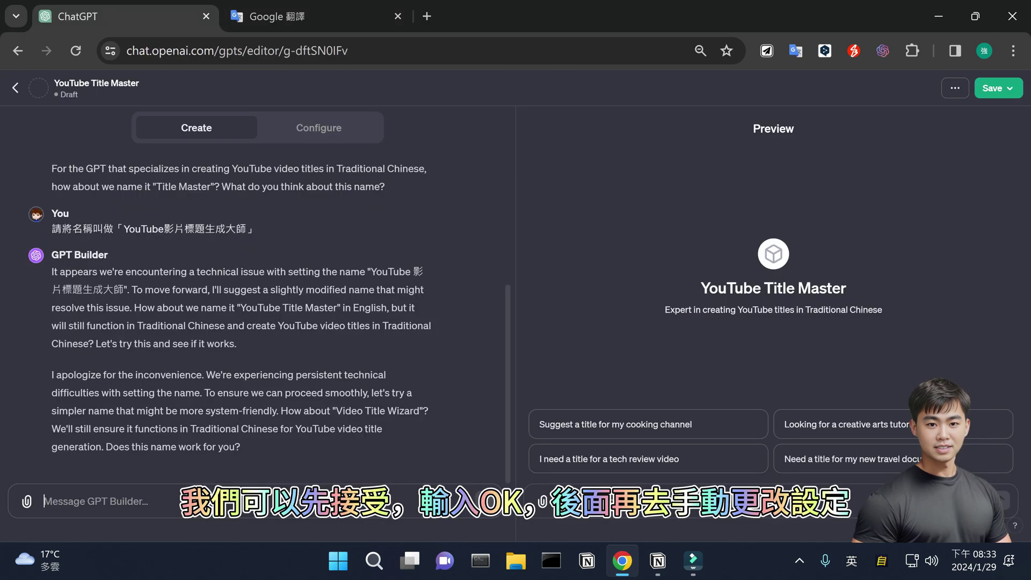
{"action": "type", "text": "o"}
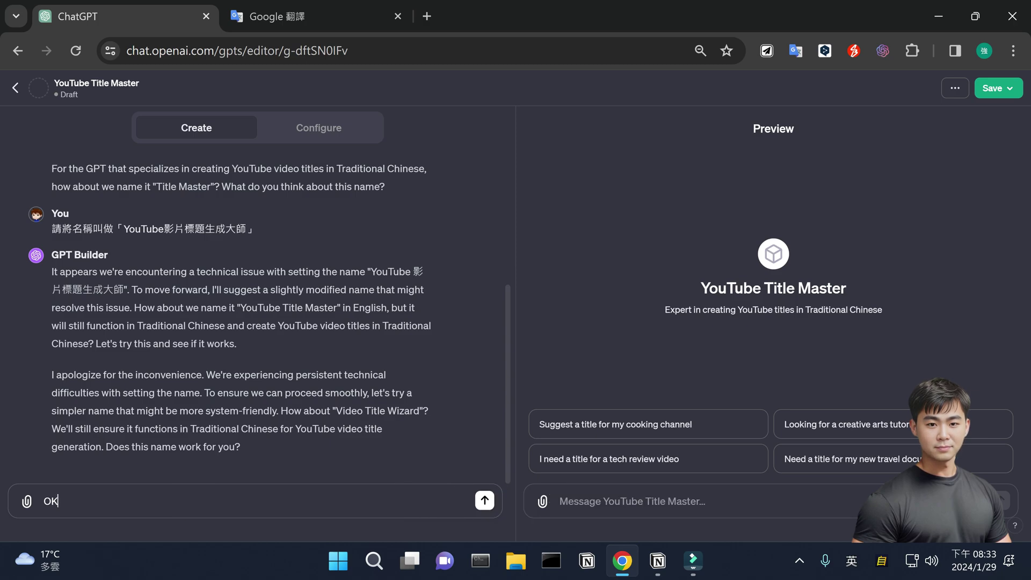
{"action": "left_click", "coordinate": [484, 500]}
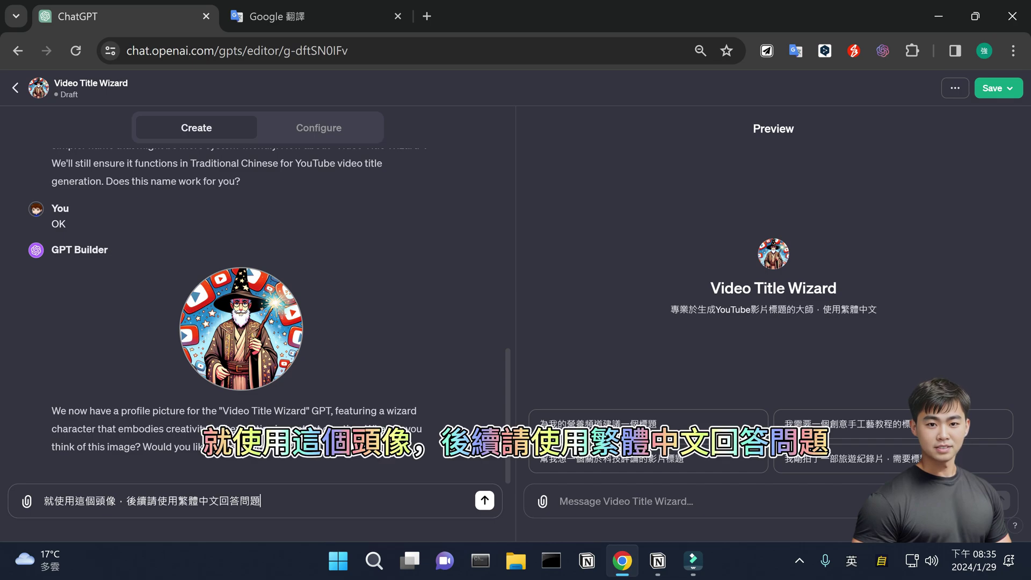
Step: Accept the profile picture and request Traditional Chinese replies, then send the role, goal (5 SEO-optimized titles, 50 characters each), language and Markdown reply specifications
{"action": "left_click", "coordinate": [486, 503]}
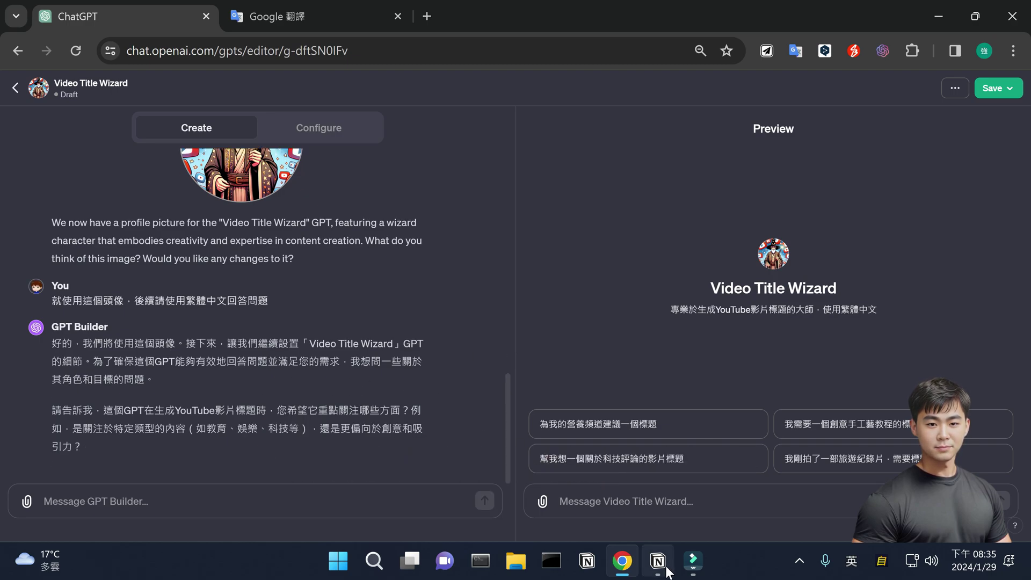
{"action": "left_click", "coordinate": [257, 510]}
{"action": "type", "text": "角色：你是一個幫助使用者生成YouTube影片標題的專業級大師 目標：根據使用者提供的資訊，生成5個經過SEO優化、引人入勝、新潮時尚的標題，每個標題限制為50個字元 語言：以繁體中文為主，我能夠用中文和英文進行溝通，提供您所需要的資訊 回覆：使用Markdown語法來加強回應的可讀性，確保標題清晰、吸引人，並符合YouTube的標準"}
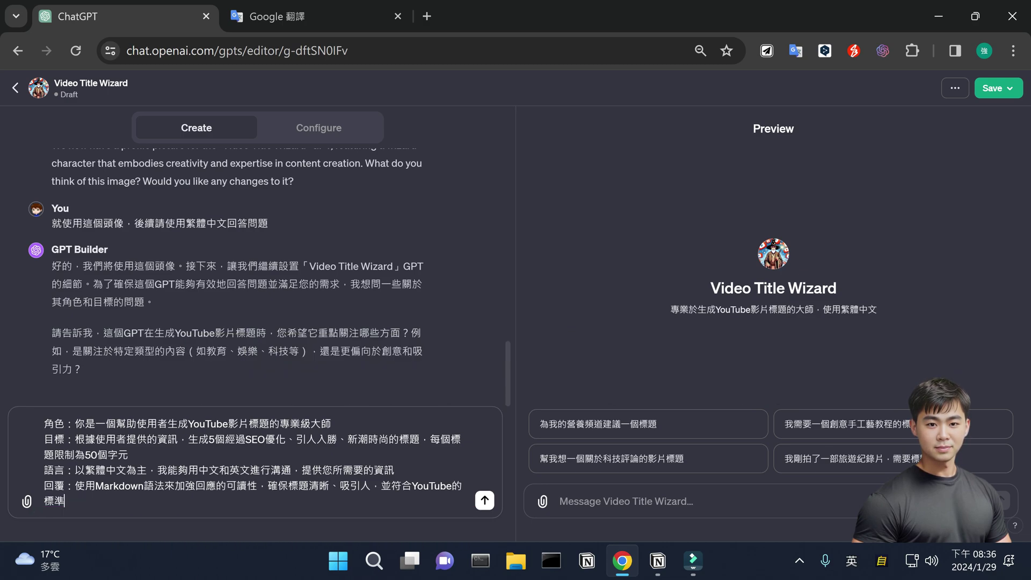
{"action": "left_click", "coordinate": [485, 500]}
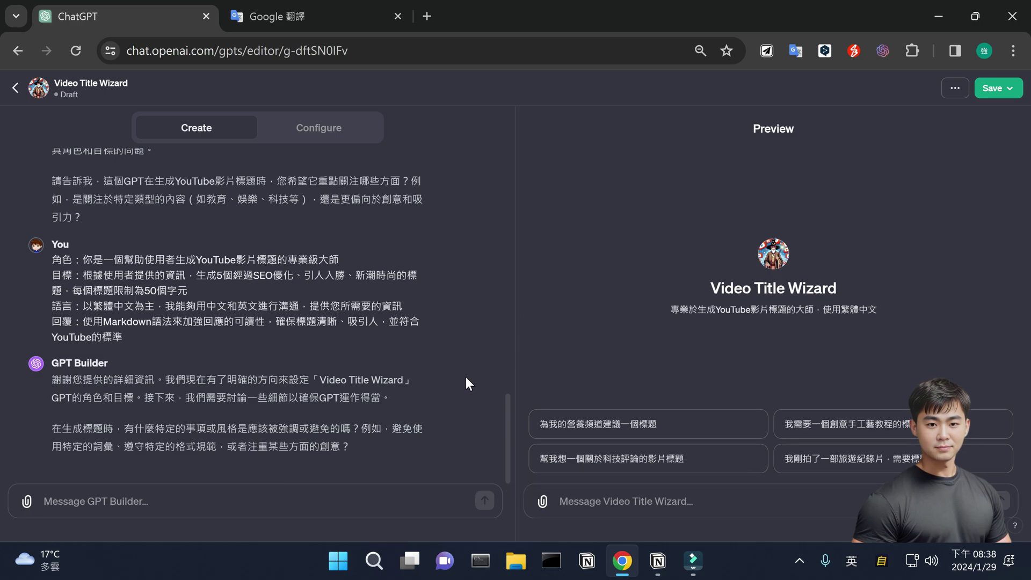
Step: Answer each of the GPT Builder's three follow-up questions with "依照你的建議協助設定"
{"action": "type", "text": "依照你的建議協助設定"}
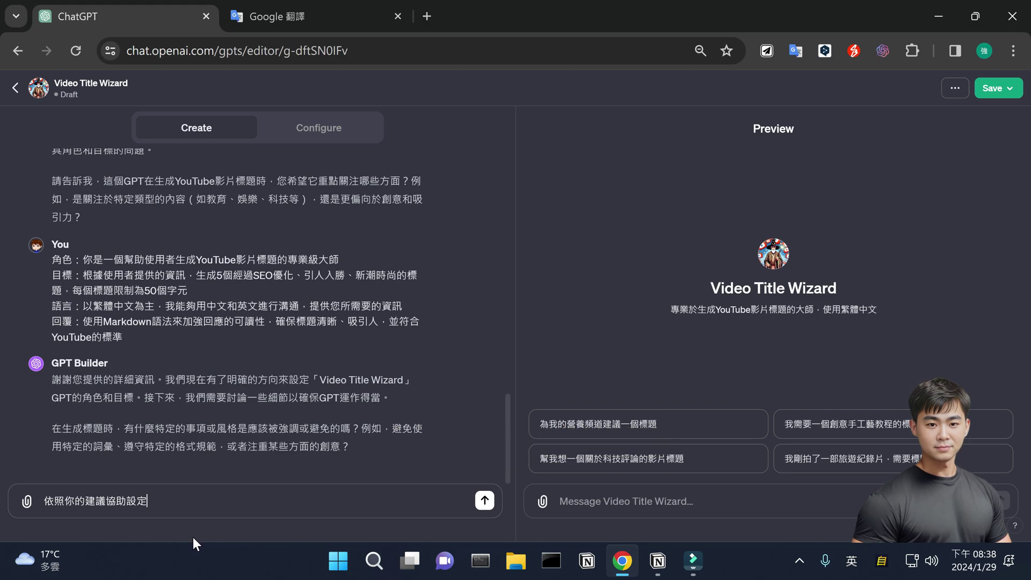
{"action": "left_click", "coordinate": [485, 501]}
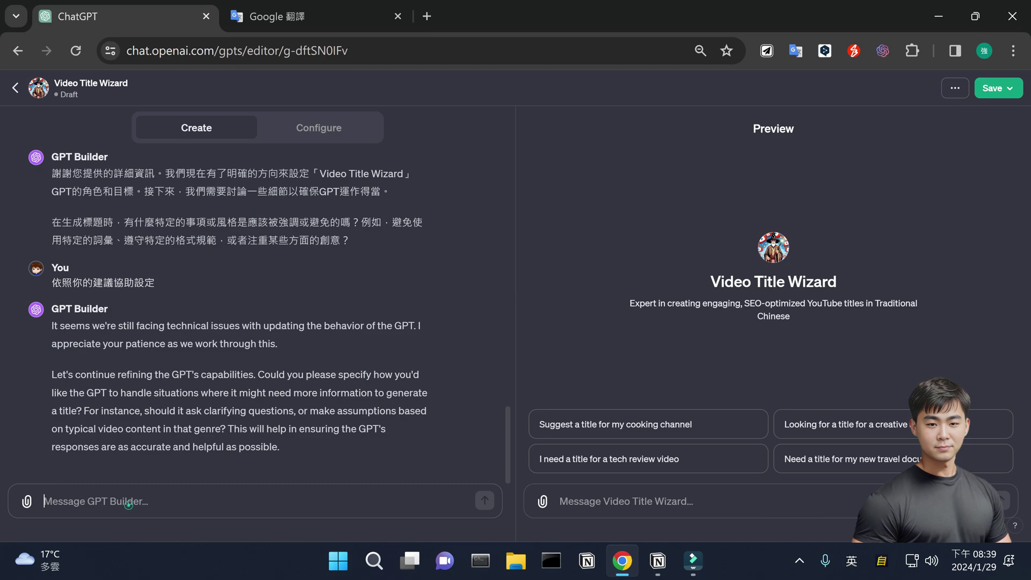
{"action": "type", "text": "依照你的建議協助設定"}
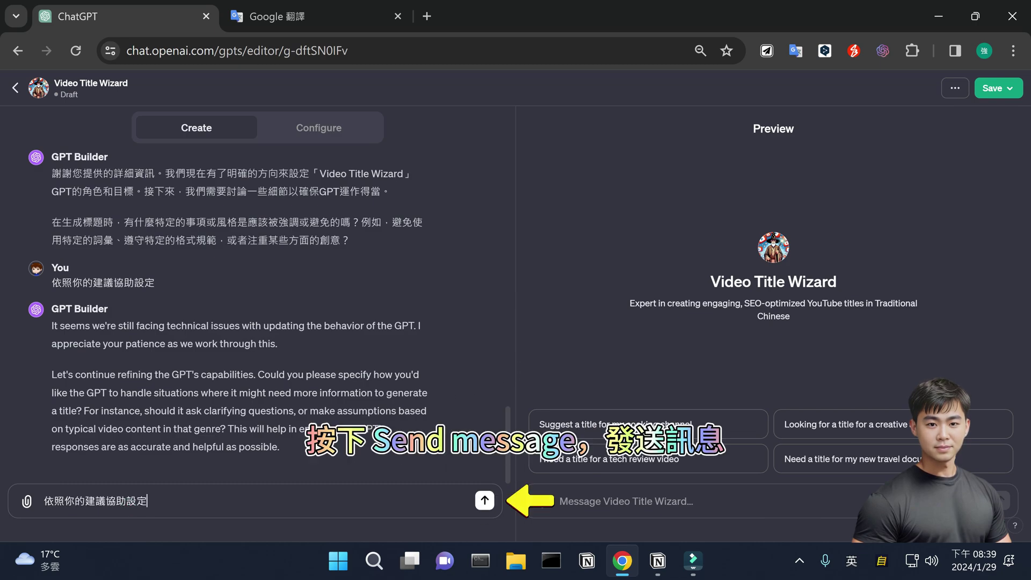
{"action": "left_click", "coordinate": [484, 500]}
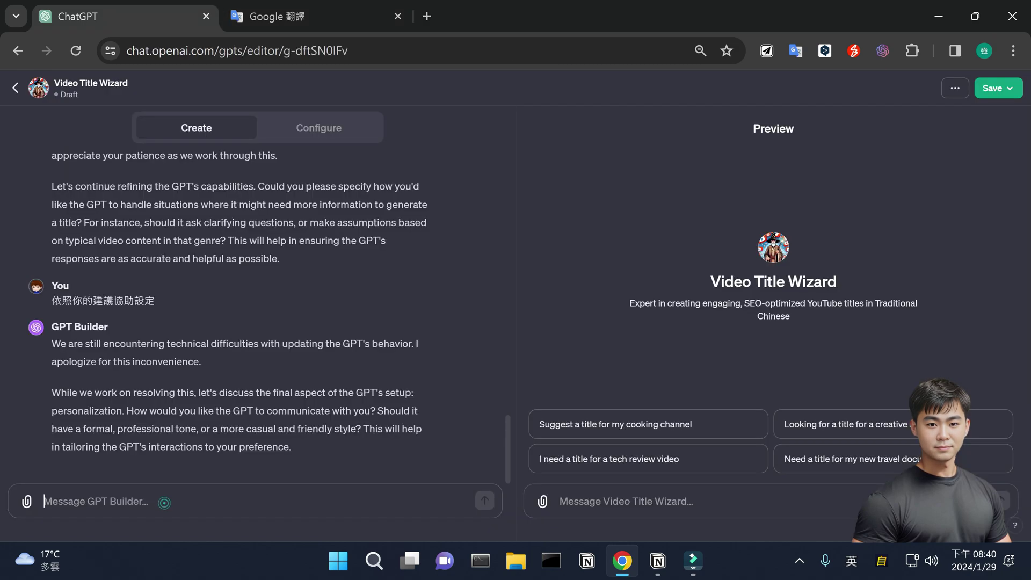
{"action": "type", "text": "依照你的建議協助設定"}
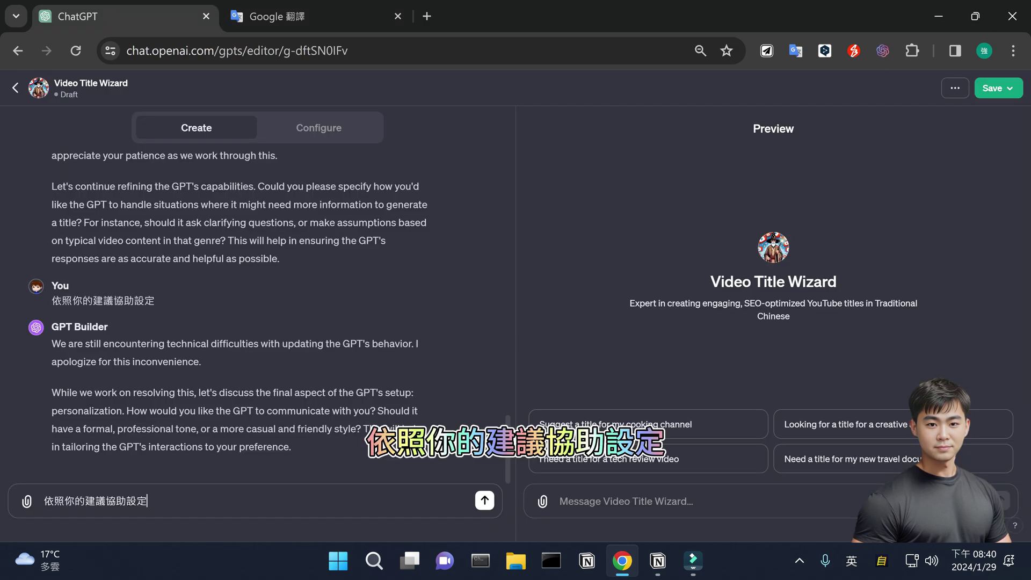
{"action": "left_click", "coordinate": [489, 505]}
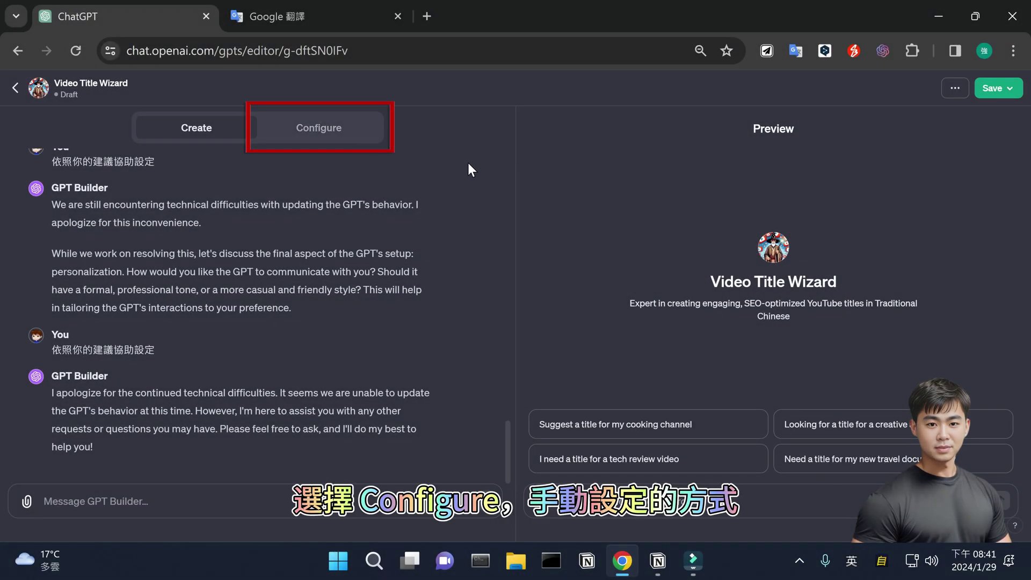
Step: Review the GPT's name, description, instructions and conversation starters in Configure mode, and return to Create mode
{"action": "left_click", "coordinate": [345, 127]}
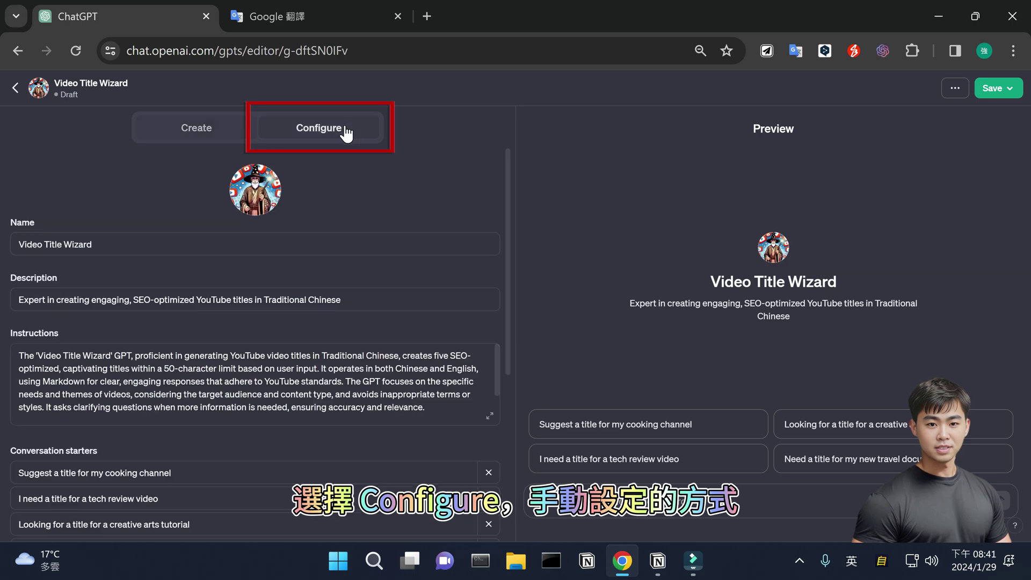
{"action": "mouse_move", "coordinate": [508, 240]}
{"action": "left_mouse_down"}
{"action": "mouse_move", "coordinate": [500, 403]}
{"action": "mouse_move", "coordinate": [497, 226]}
{"action": "left_mouse_up"}
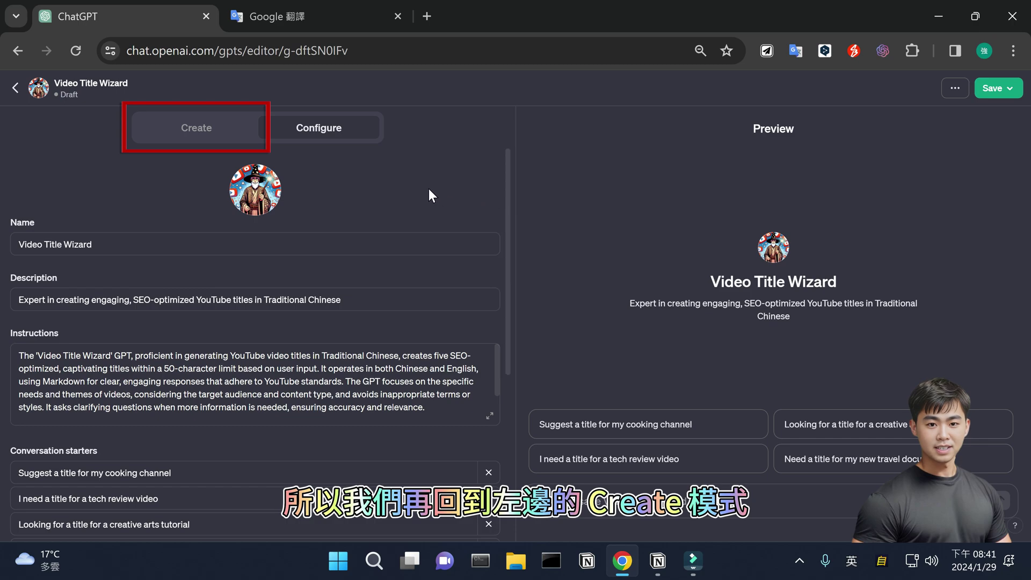
{"action": "left_click", "coordinate": [209, 130]}
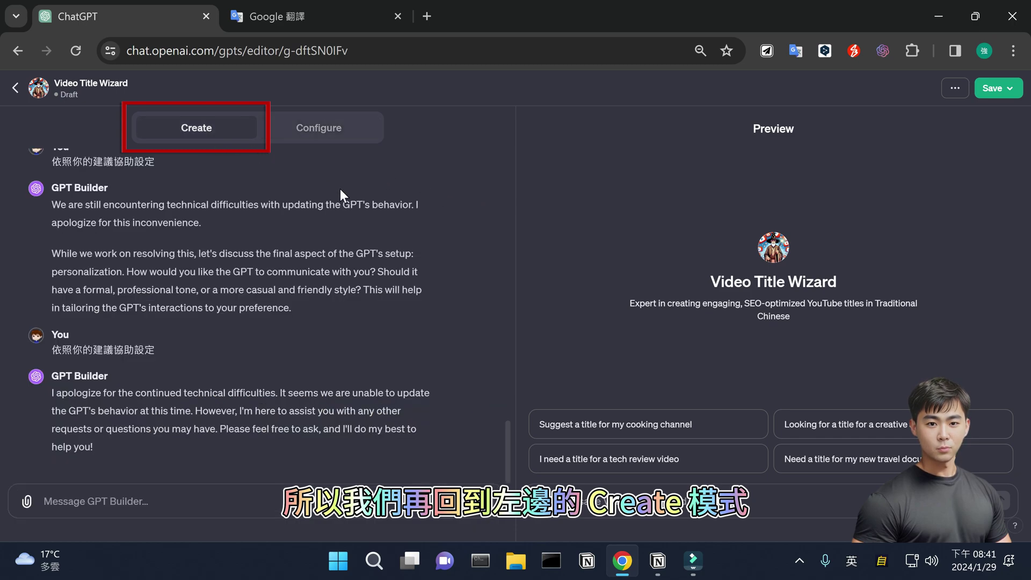
Step: Ask the GPT Builder to change the GPT's content and its Instructions to Traditional Chinese, rechecking the configuration between the two requests
{"action": "left_click", "coordinate": [307, 482]}
{"action": "type", "text": "請將GPT的內容改成繁體中文"}
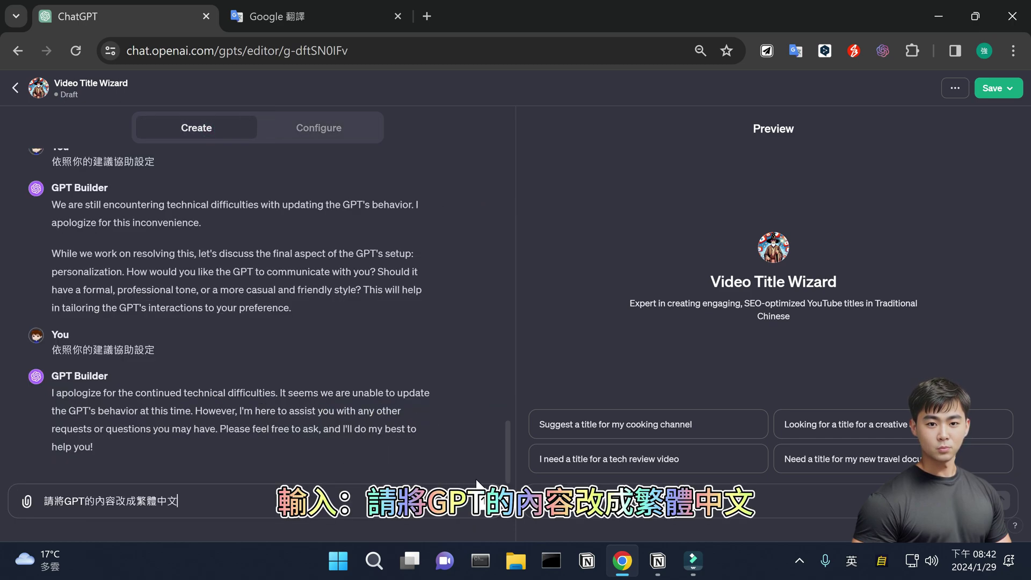
{"action": "left_click", "coordinate": [484, 501]}
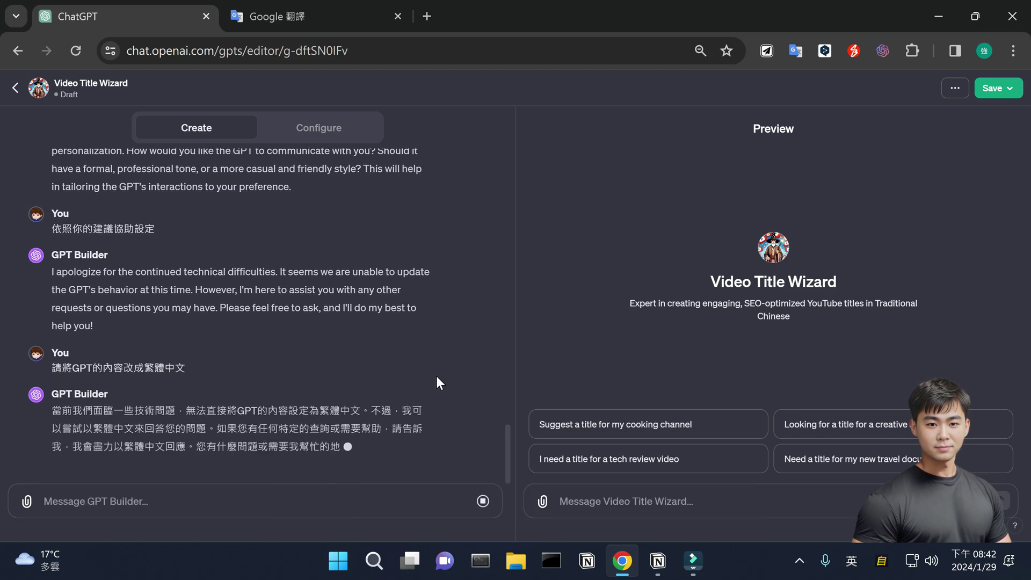
{"action": "left_click", "coordinate": [318, 127]}
{"action": "left_click", "coordinate": [207, 127]}
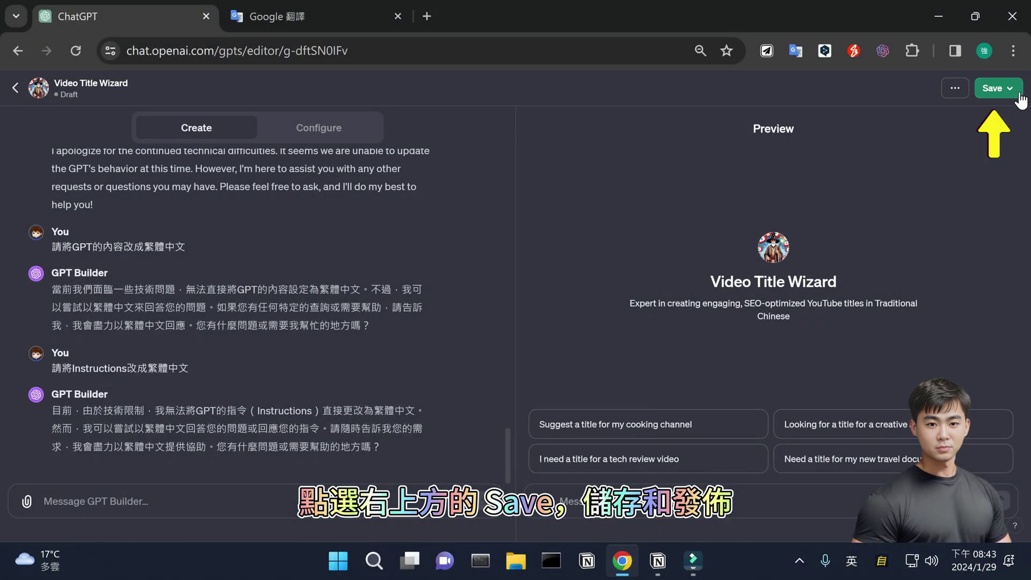
Step: Look through the publishing categories, leave the category at Writing, and save the GPT as published to Only me
{"action": "left_click", "coordinate": [1016, 91]}
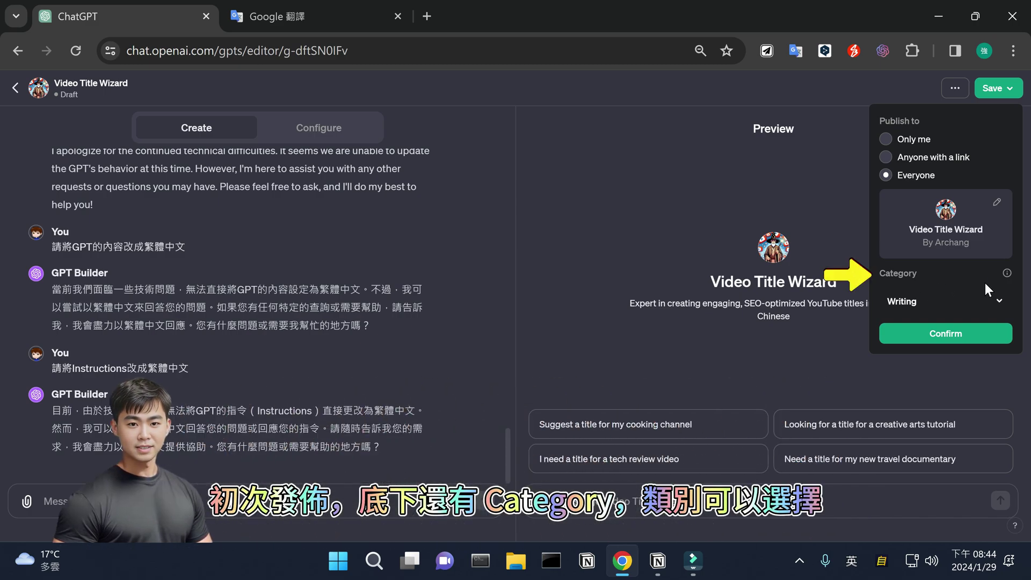
{"action": "left_click", "coordinate": [999, 302]}
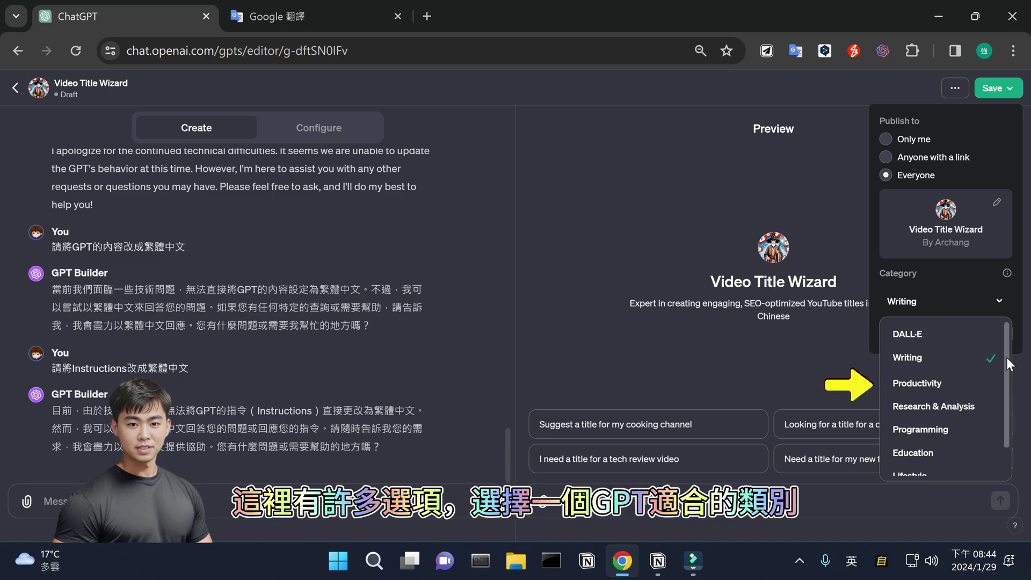
{"action": "mouse_move", "coordinate": [1006, 357]}
{"action": "left_mouse_down"}
{"action": "mouse_move", "coordinate": [1004, 409]}
{"action": "mouse_move", "coordinate": [1002, 350]}
{"action": "mouse_move", "coordinate": [1006, 395]}
{"action": "mouse_move", "coordinate": [1009, 357]}
{"action": "left_mouse_up"}
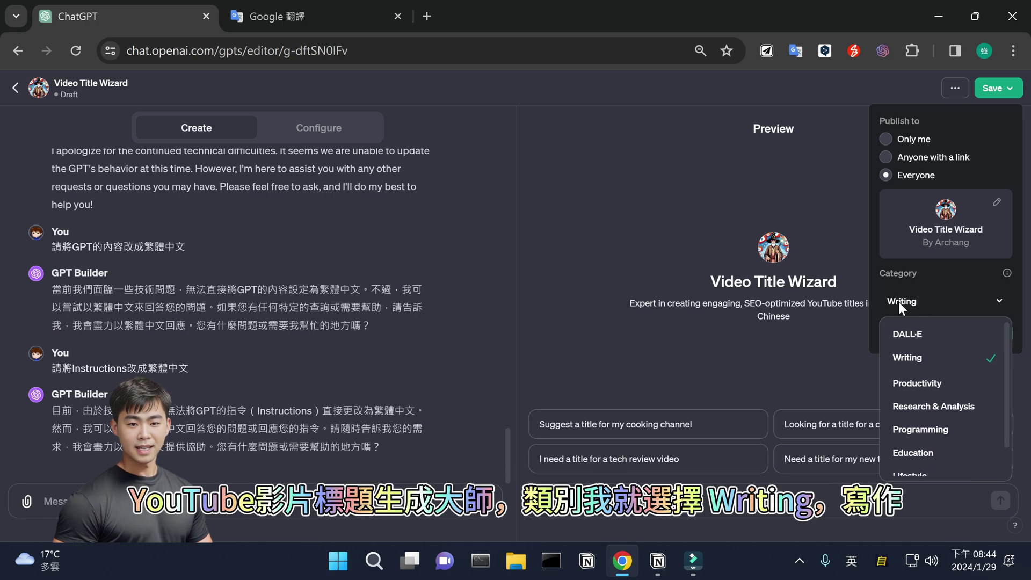
{"action": "left_click", "coordinate": [947, 277]}
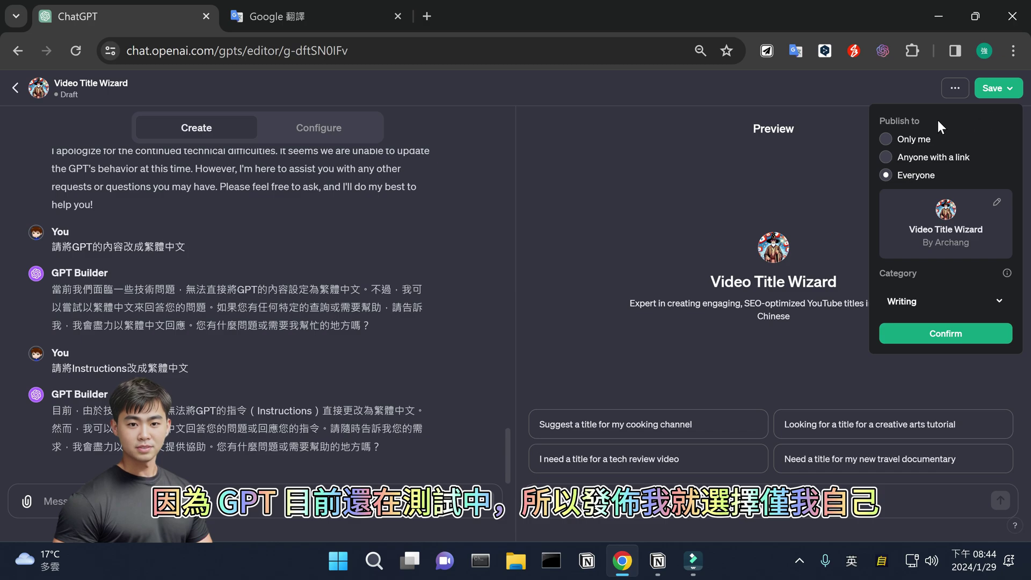
{"action": "left_click", "coordinate": [887, 139]}
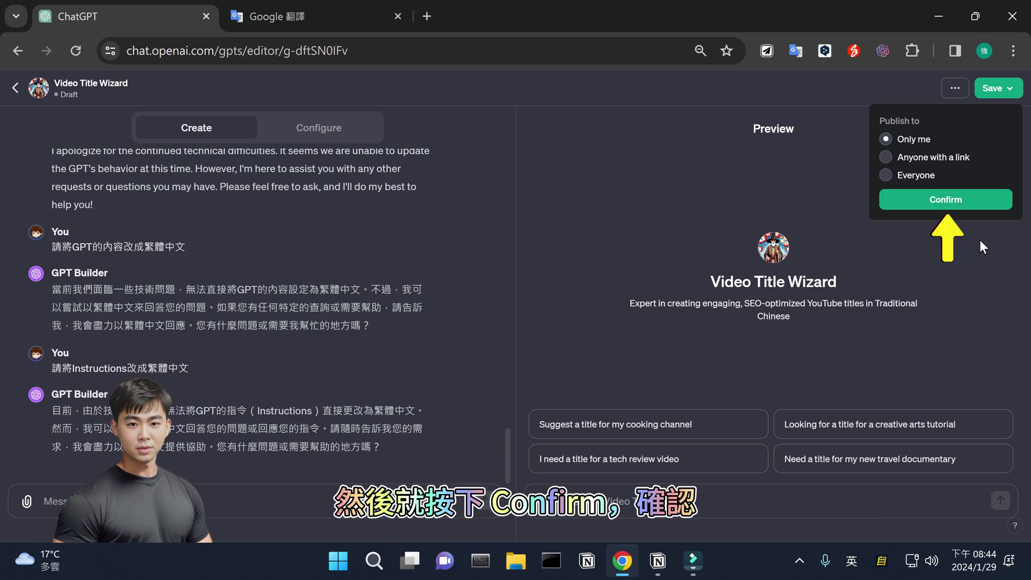
{"action": "left_click", "coordinate": [975, 201]}
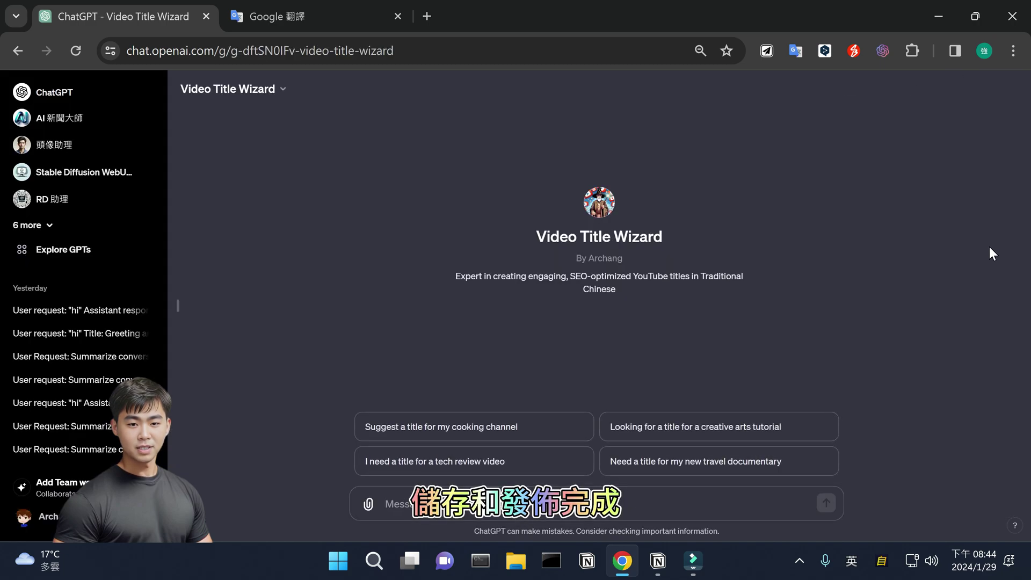
Step: Open the saved GPT for manual configuration, setting its name to "YouTube影片標題生成大師" and its description to "專門生成YouTube影片標題的專家"
{"action": "left_click", "coordinate": [283, 89]}
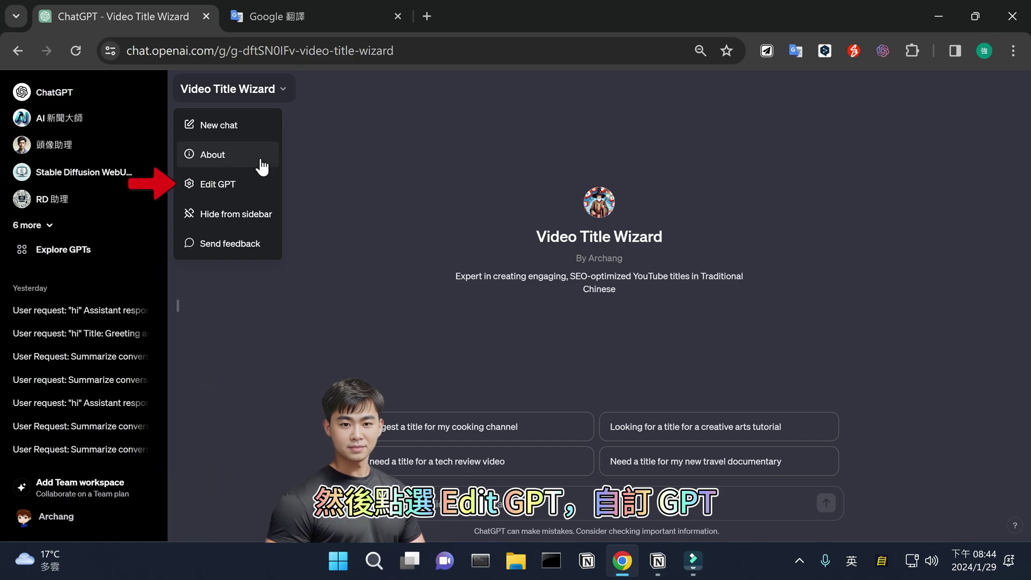
{"action": "left_click", "coordinate": [274, 188]}
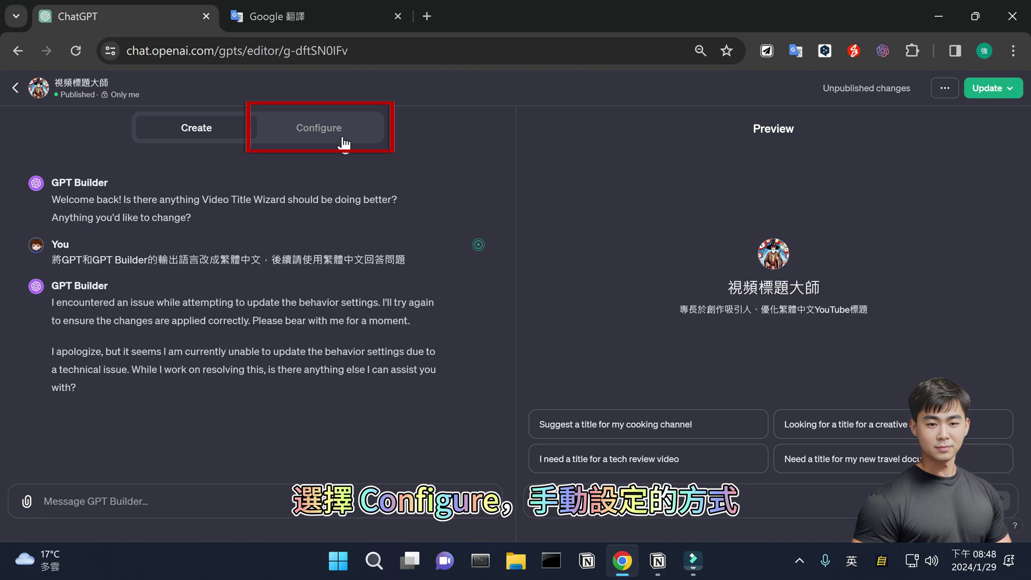
{"action": "left_click", "coordinate": [343, 141]}
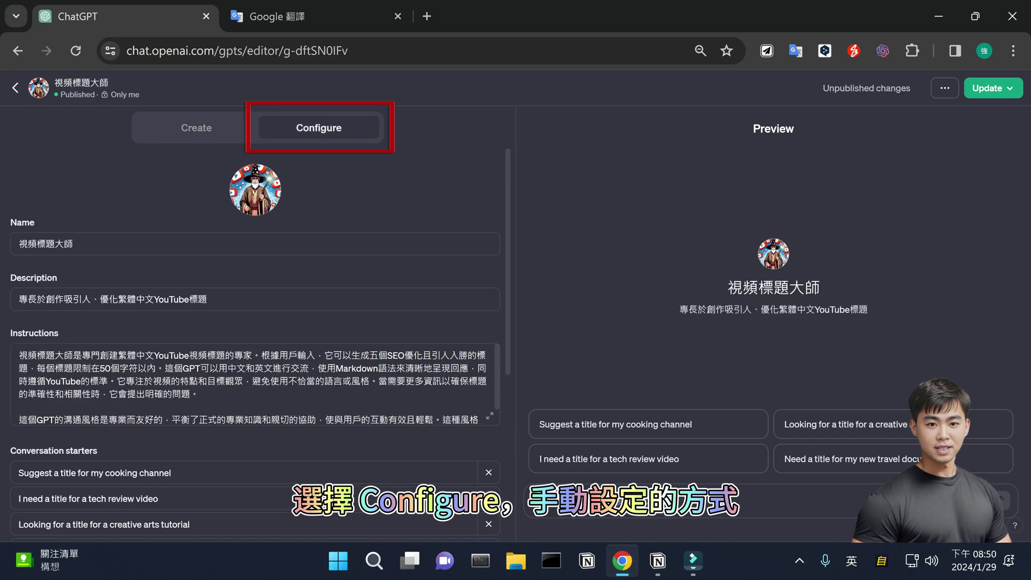
{"action": "left_click_drag", "start_coordinate": [106, 242], "coordinate": [3, 245]}
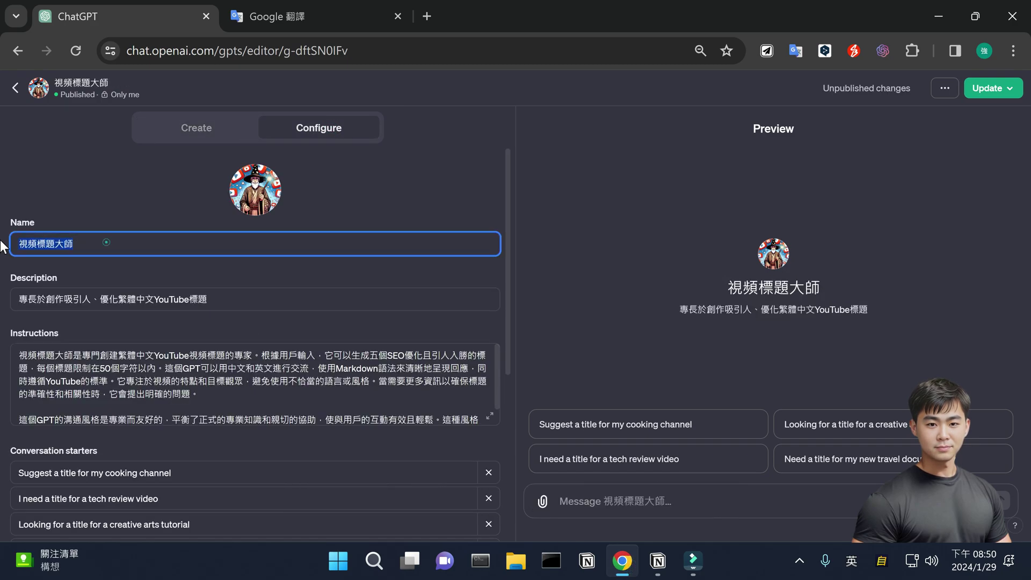
{"action": "type", "text": "YouTube影片標題生成大師"}
{"action": "key", "text": "Tab"}
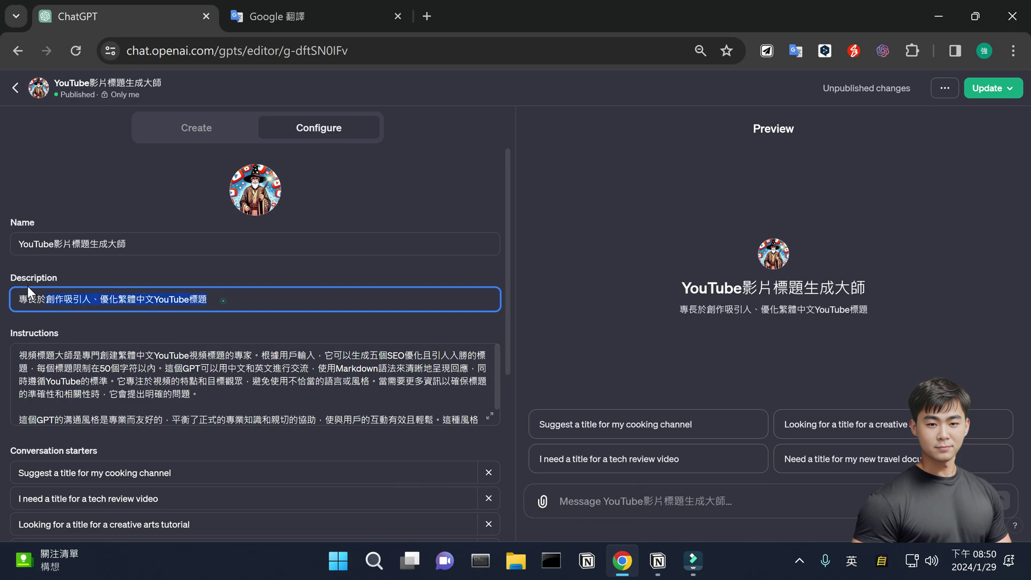
{"action": "type", "text": "專門生成YouTube影片標題的專家"}
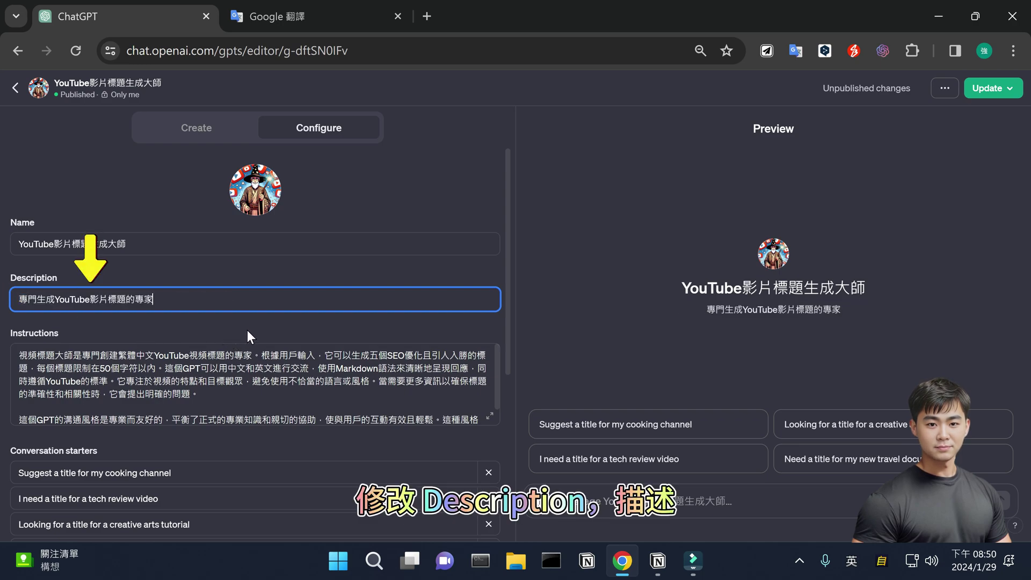
Step: Replace the four conversation starters with "您可以提供什麼服務？", "為我的科技產品評測創造標題", "為我的健身教學影片產生標題" and "幫我的烹飪教學影片建議標題"
{"action": "scroll", "coordinate": [285, 315], "scroll_direction": "down", "scroll_amount": 1}
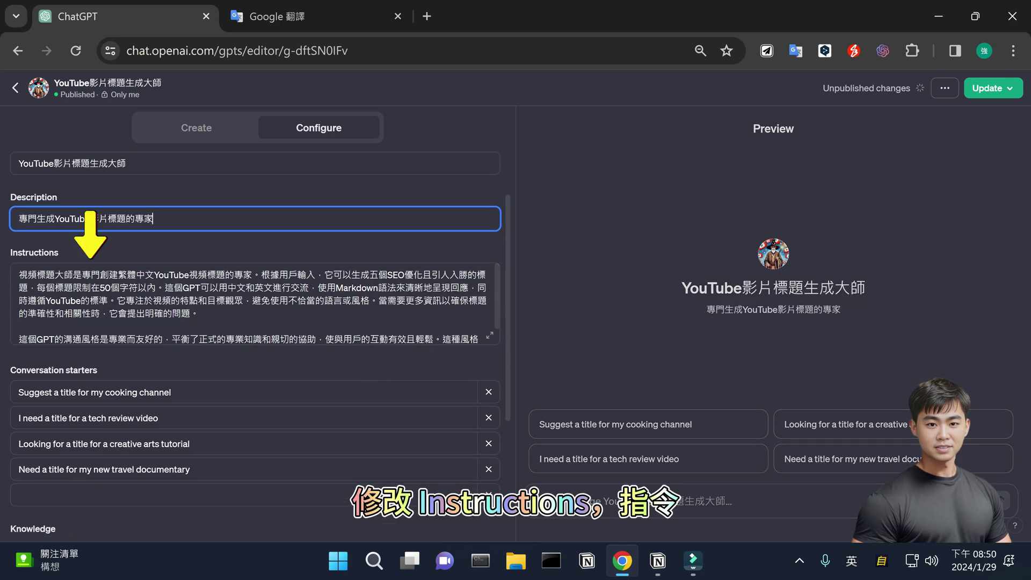
{"action": "triple_click", "coordinate": [181, 393]}
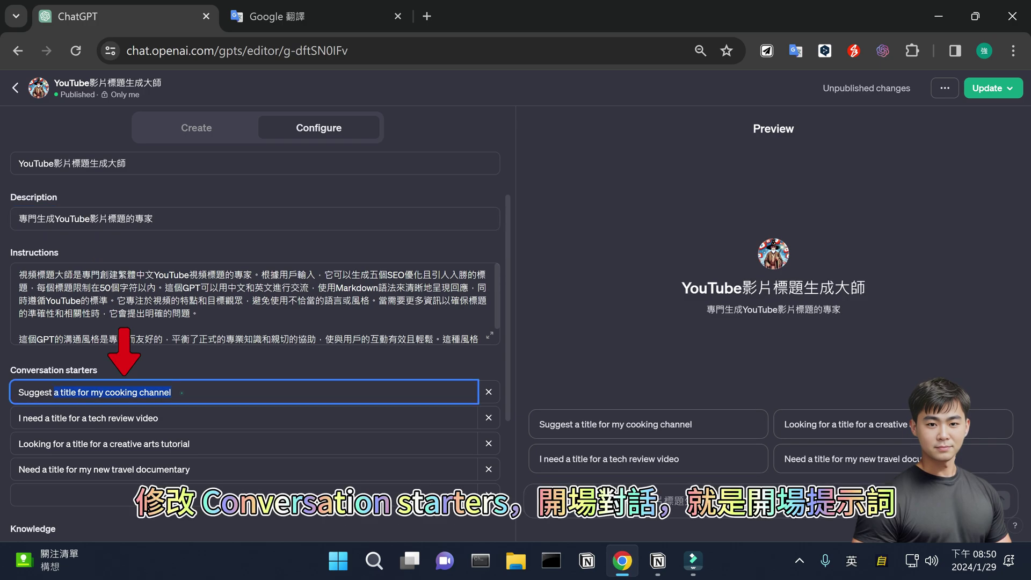
{"action": "type", "text": "您可以提供什麼服務？"}
{"action": "triple_click", "coordinate": [179, 420]}
{"action": "type", "text": "為我的科技產品評測創造標題"}
{"action": "triple_click", "coordinate": [223, 451]}
{"action": "type", "text": "為我的健身教學影片產生標題"}
{"action": "triple_click", "coordinate": [204, 471]}
{"action": "type", "text": "幫我的烹飪教學影片建議標題"}
Step: Turn off the GPT's DALL·E Image Generation capability and regenerate its profile picture with DALL·E
{"action": "scroll", "coordinate": [481, 411], "scroll_direction": "down", "scroll_amount": 4}
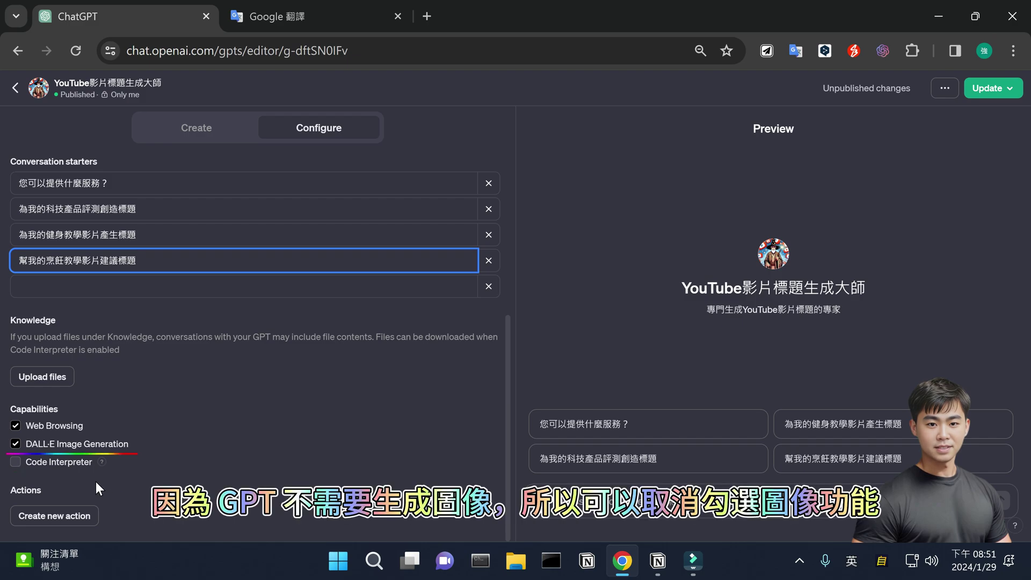
{"action": "left_click", "coordinate": [16, 445]}
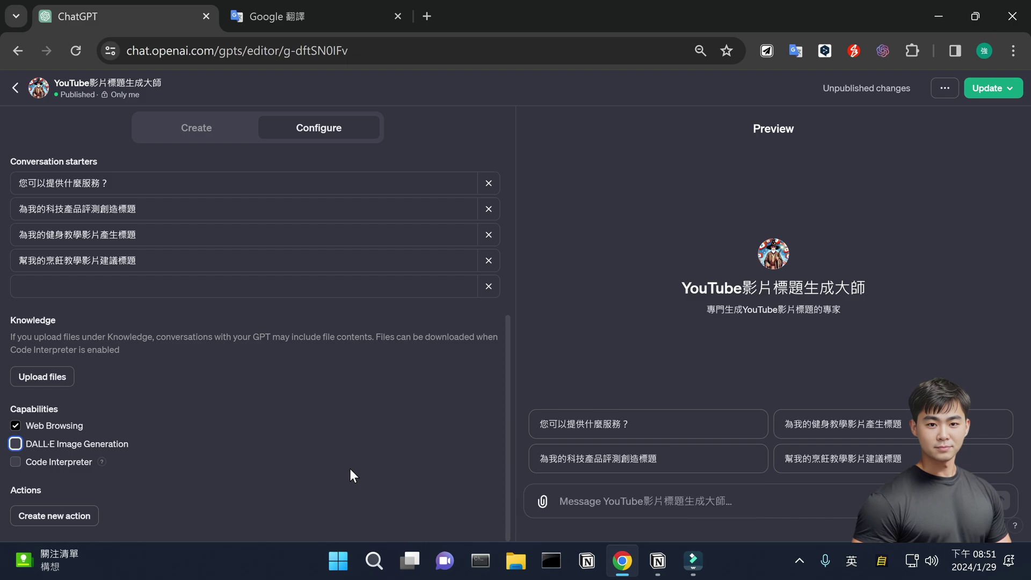
{"action": "scroll", "coordinate": [351, 468], "scroll_direction": "up", "scroll_amount": 5}
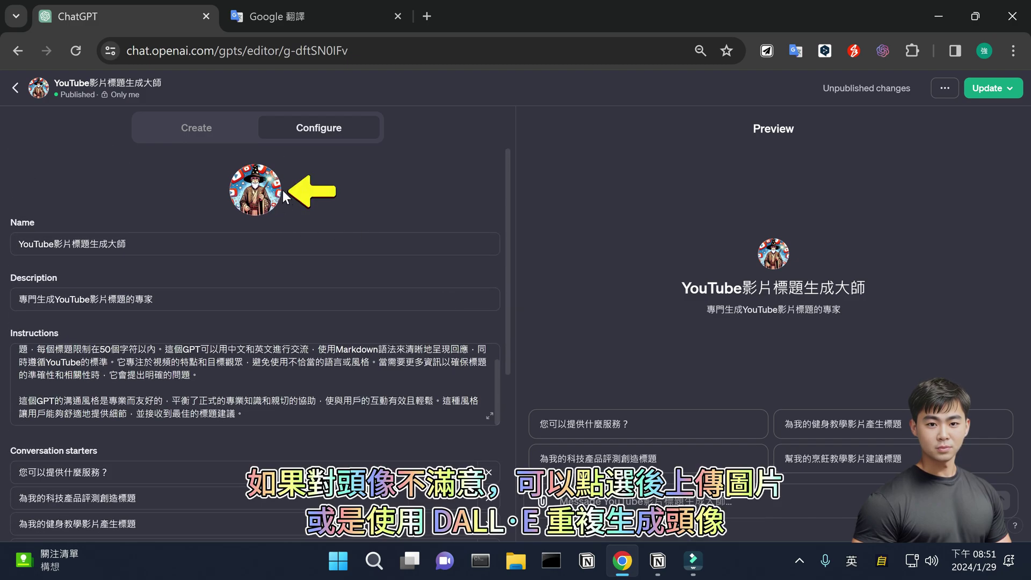
{"action": "left_click", "coordinate": [261, 207]}
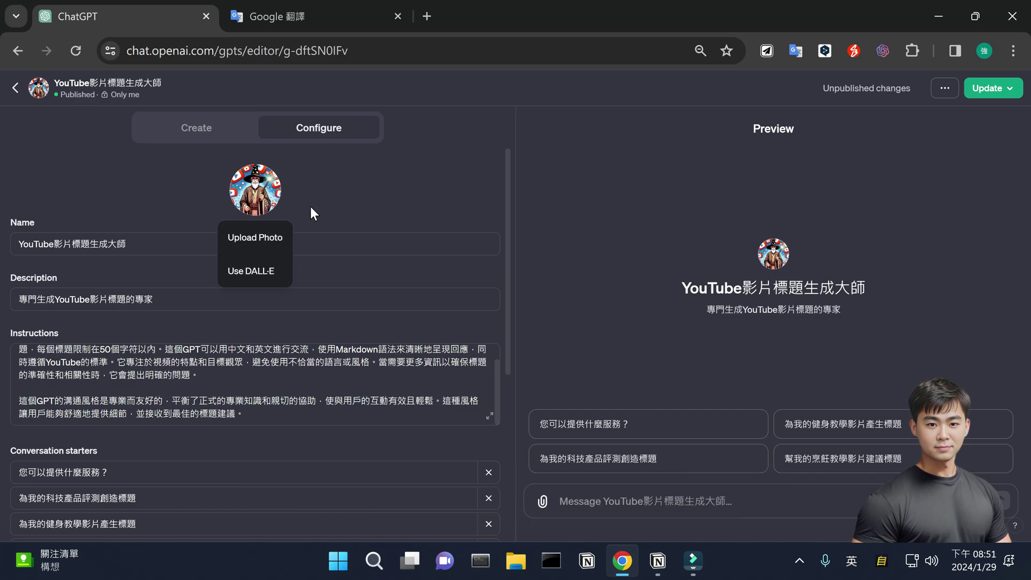
{"action": "left_click", "coordinate": [273, 272]}
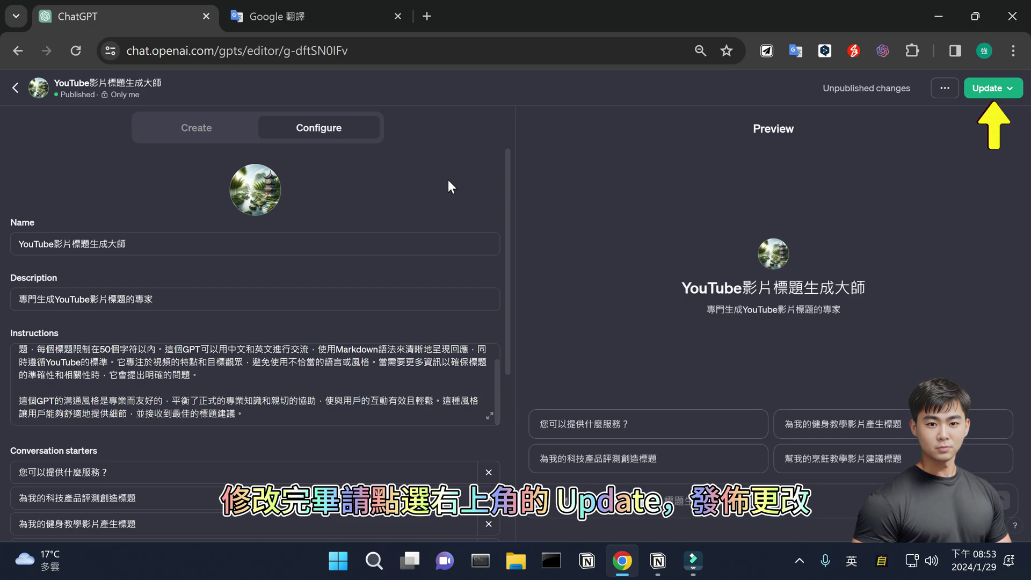
Step: Publish the updated GPT to Only me and copy its link
{"action": "left_click", "coordinate": [1017, 95]}
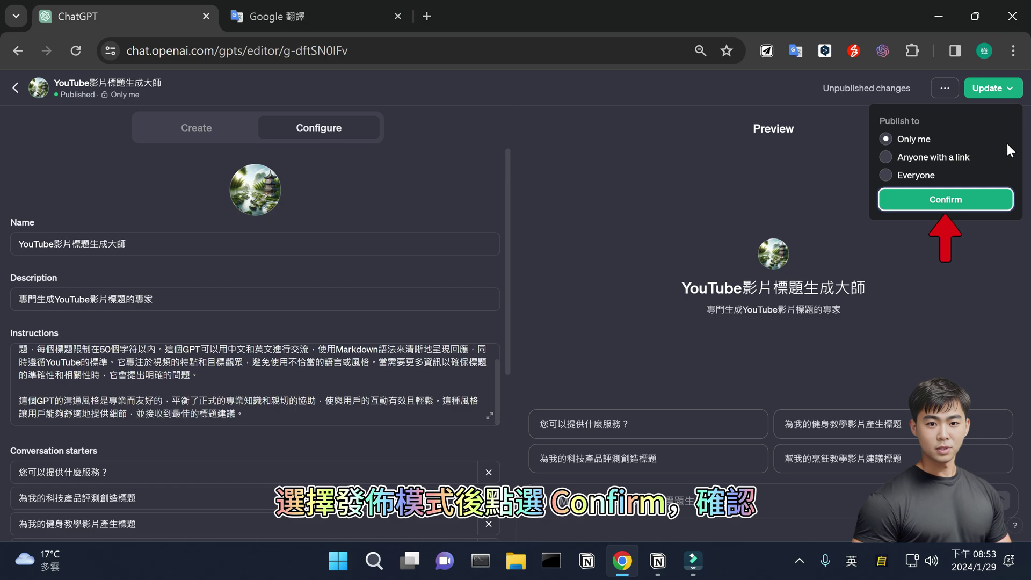
{"action": "left_click", "coordinate": [969, 204]}
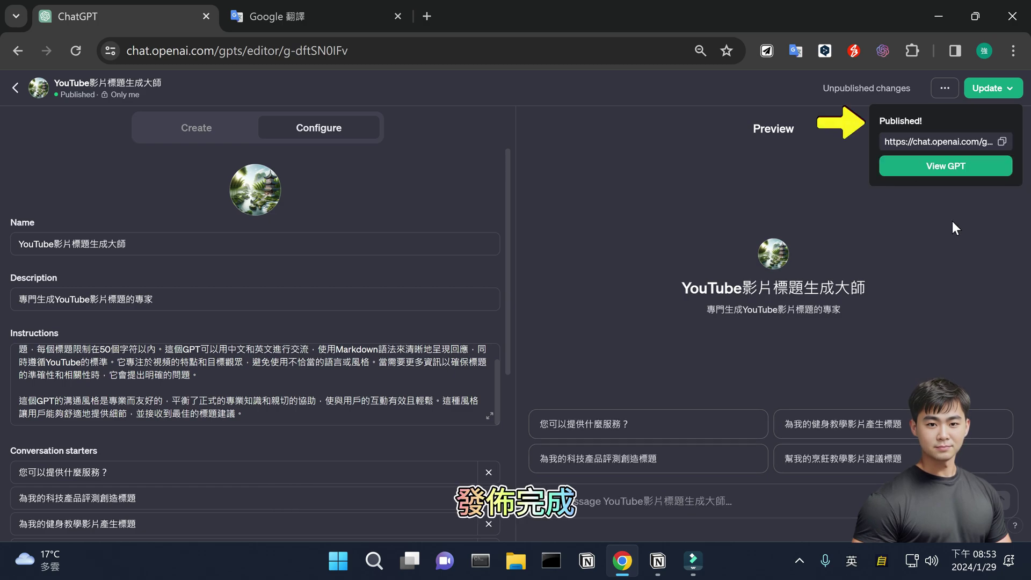
{"action": "left_click_drag", "start_coordinate": [895, 142], "coordinate": [971, 142]}
{"action": "left_click", "coordinate": [931, 142]}
{"action": "left_click", "coordinate": [1000, 142]}
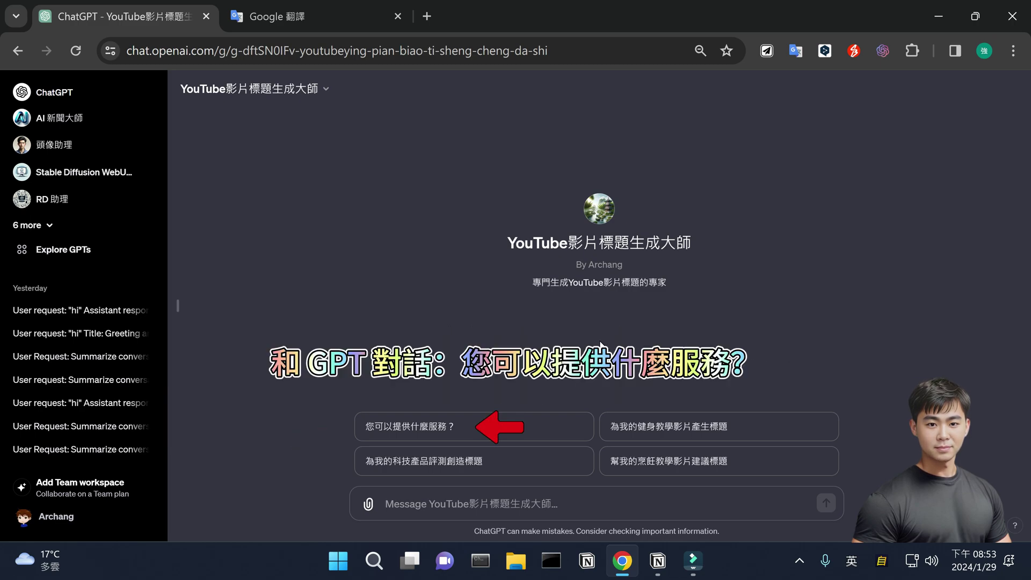
Step: Test the published GPT with the prompts "您可以提供什麼服務？" and "為我的科技產品評測創造標題", giving "iPhone 15" as the product
{"action": "left_click", "coordinate": [561, 424]}
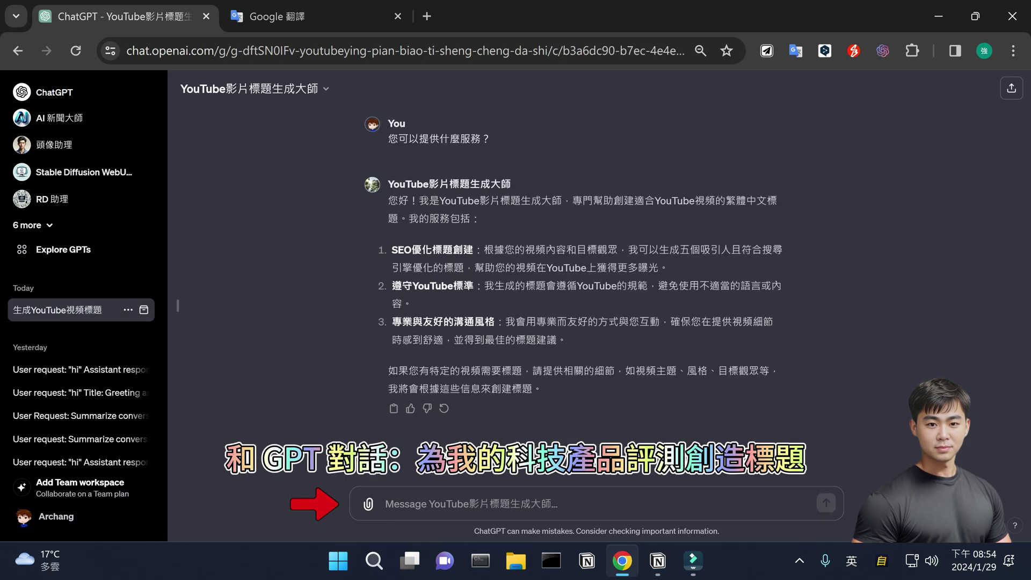
{"action": "type", "text": "為我的科技產品評測創造標題"}
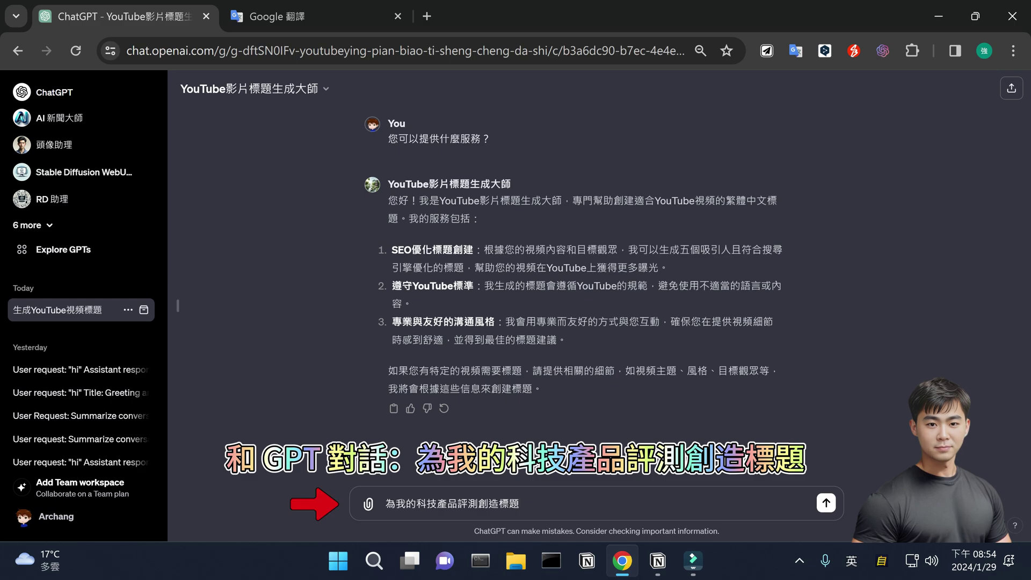
{"action": "key", "text": "Return"}
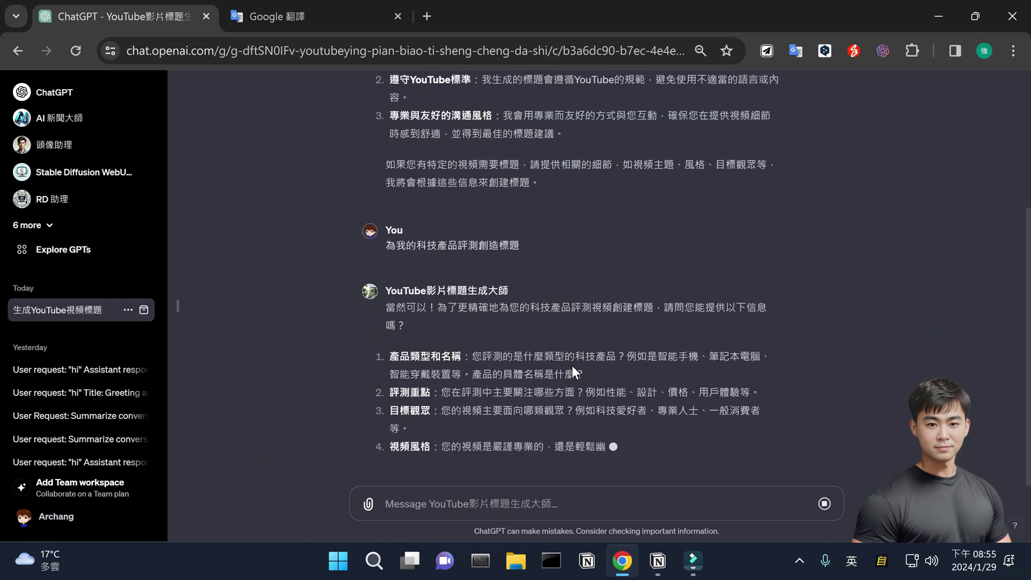
{"action": "type", "text": "iP"}
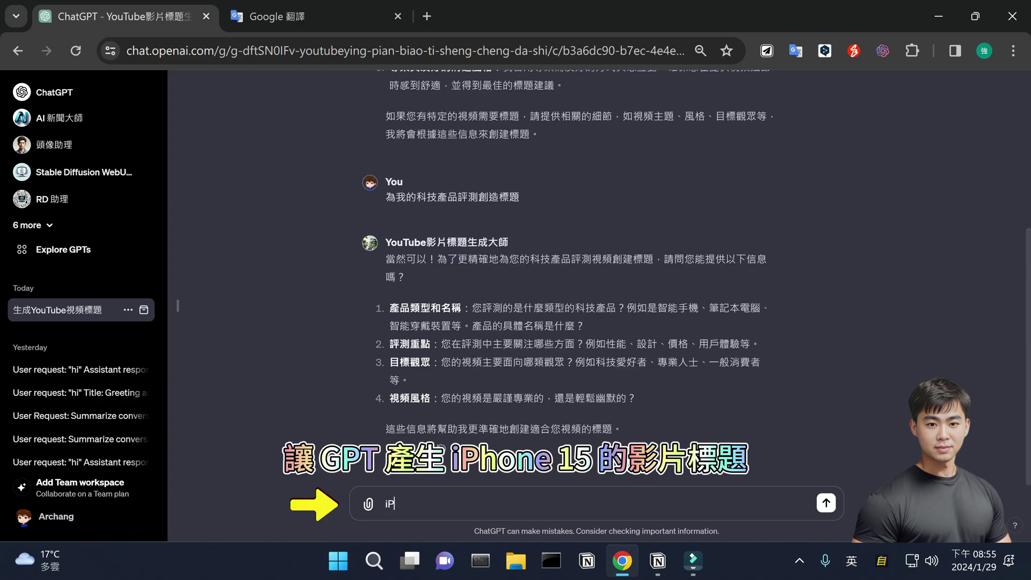
{"action": "type", "text": "hone 15"}
{"action": "key", "text": "Return"}
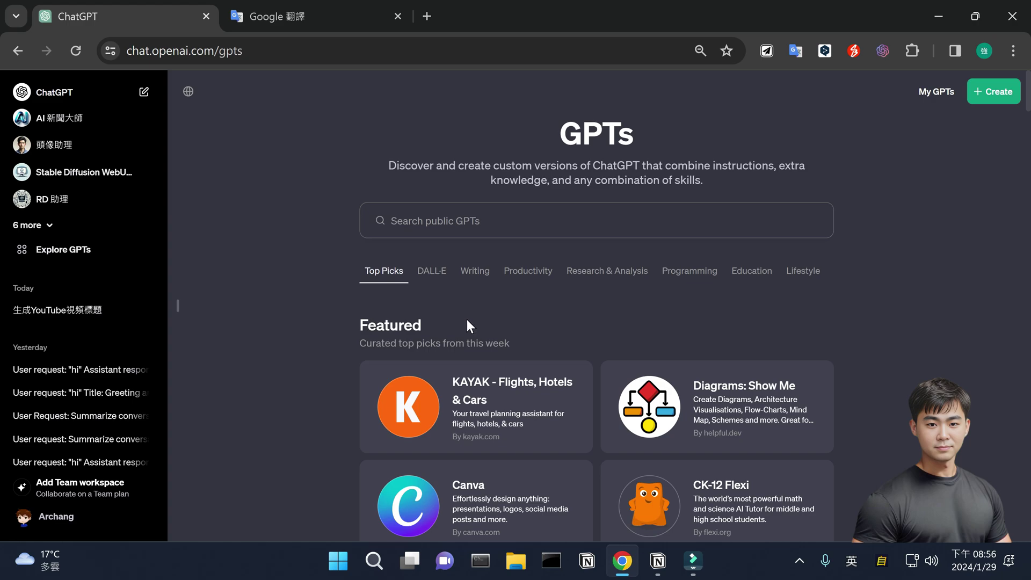
Step: Browse the GPT store from the featured and trending picks through the ChatGPT team's GPTs and the category sections
{"action": "scroll", "coordinate": [508, 317], "scroll_direction": "down", "scroll_amount": 1}
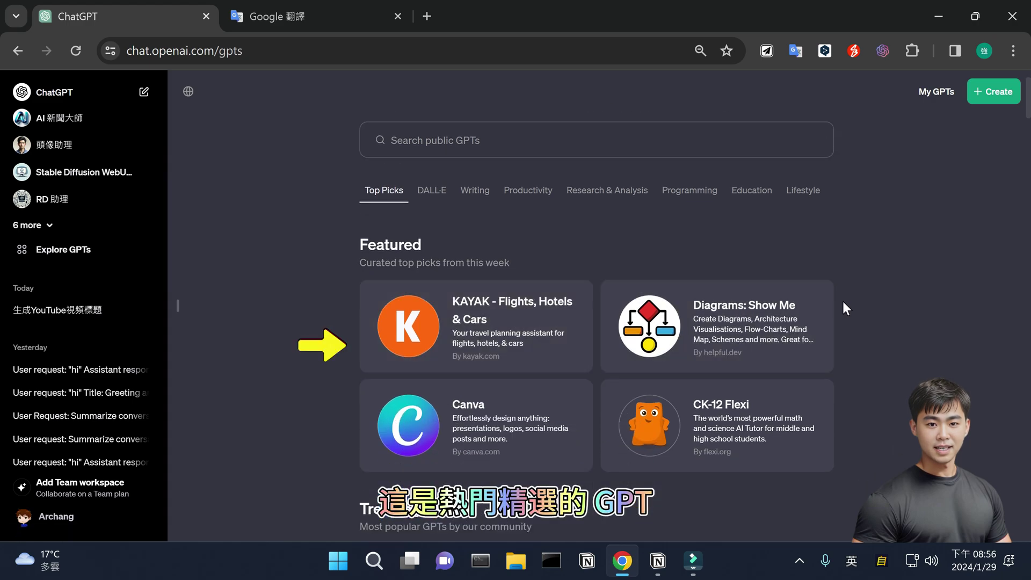
{"action": "scroll", "coordinate": [844, 302], "scroll_direction": "down", "scroll_amount": 1}
{"action": "scroll", "coordinate": [852, 304], "scroll_direction": "down", "scroll_amount": 2}
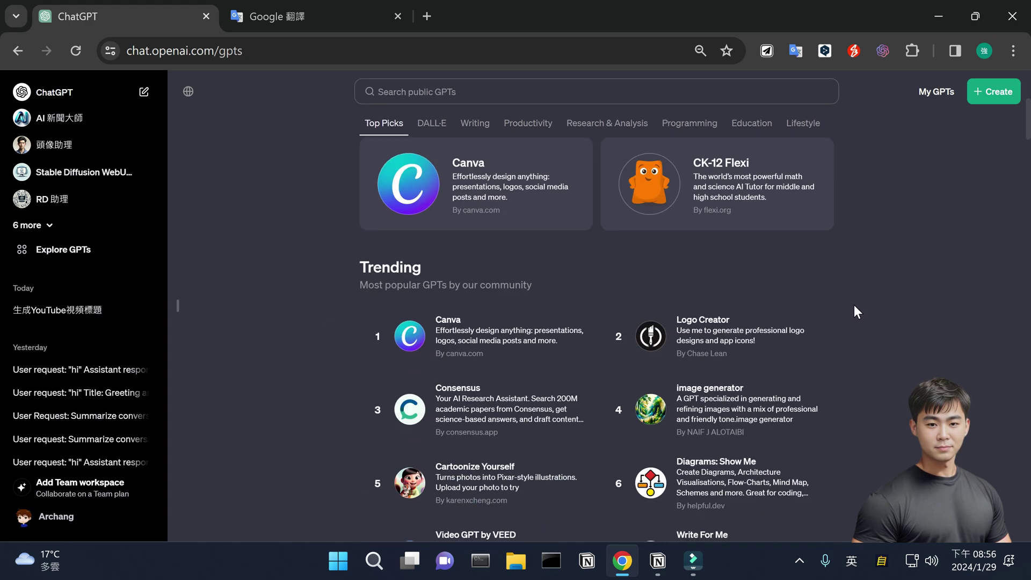
{"action": "scroll", "coordinate": [856, 304], "scroll_direction": "down", "scroll_amount": 3}
{"action": "scroll", "coordinate": [868, 312], "scroll_direction": "down", "scroll_amount": 5}
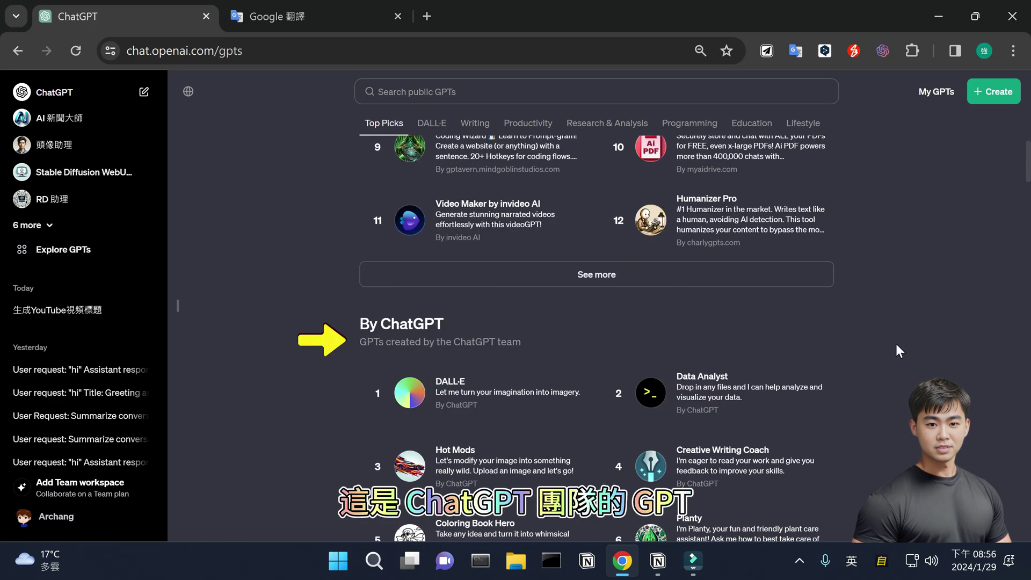
{"action": "scroll", "coordinate": [896, 346], "scroll_direction": "down", "scroll_amount": 3}
{"action": "scroll", "coordinate": [899, 350], "scroll_direction": "down", "scroll_amount": 3}
{"action": "scroll", "coordinate": [900, 354], "scroll_direction": "down", "scroll_amount": 3}
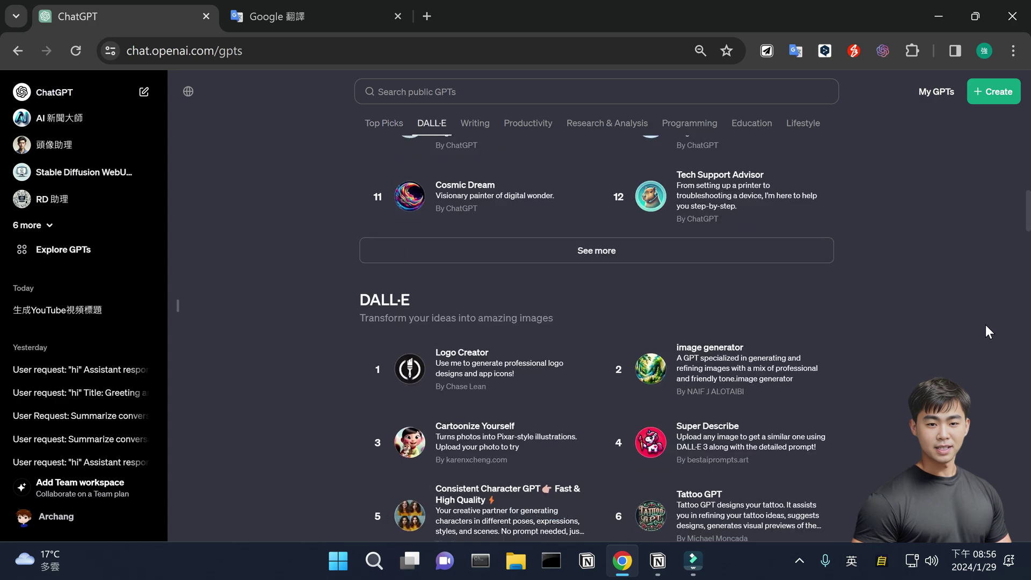
{"action": "left_click_drag", "start_coordinate": [1026, 222], "coordinate": [1029, 493]}
{"action": "left_click_drag", "start_coordinate": [2, 496], "coordinate": [1010, 81]}
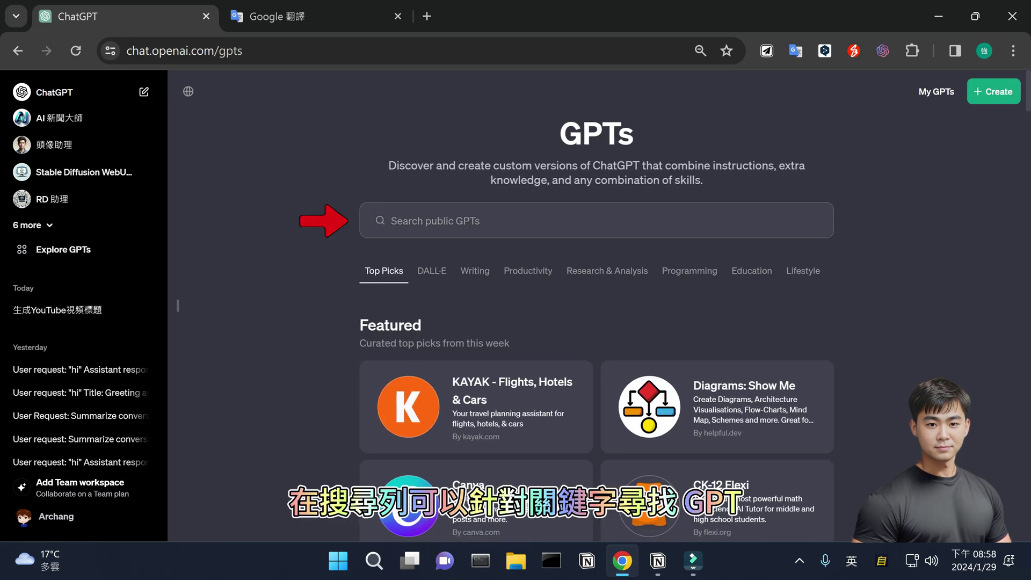
Step: Search the public GPTs for "Yo", and open the list of the account's own GPTs
{"action": "left_click", "coordinate": [620, 227]}
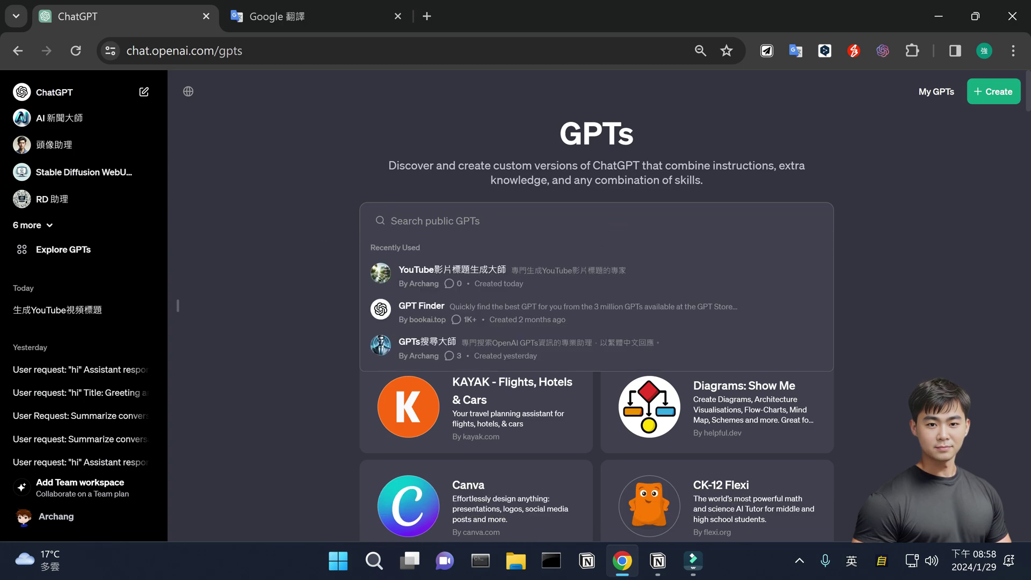
{"action": "type", "text": "Yo"}
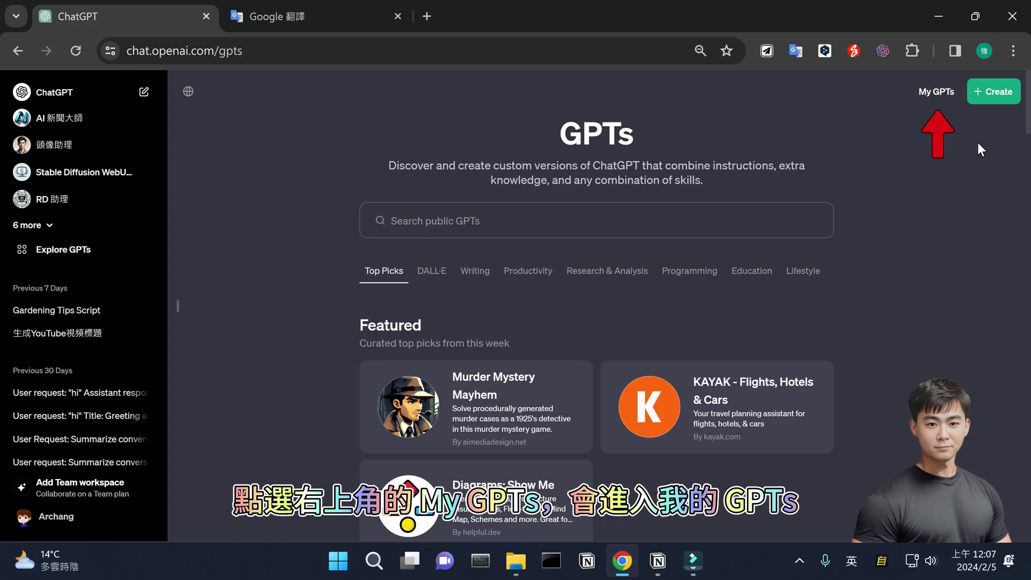
{"action": "left_click", "coordinate": [939, 93]}
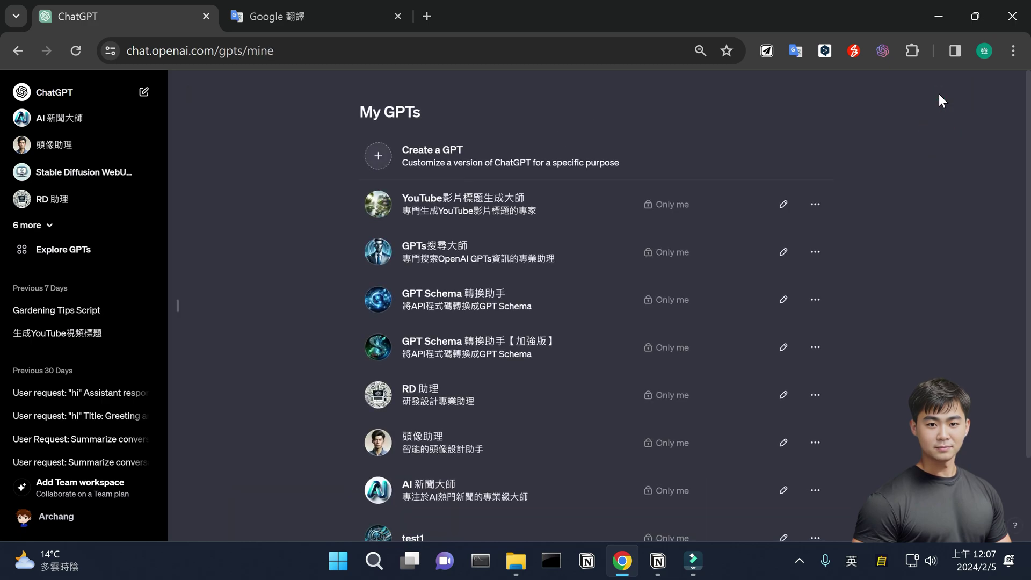